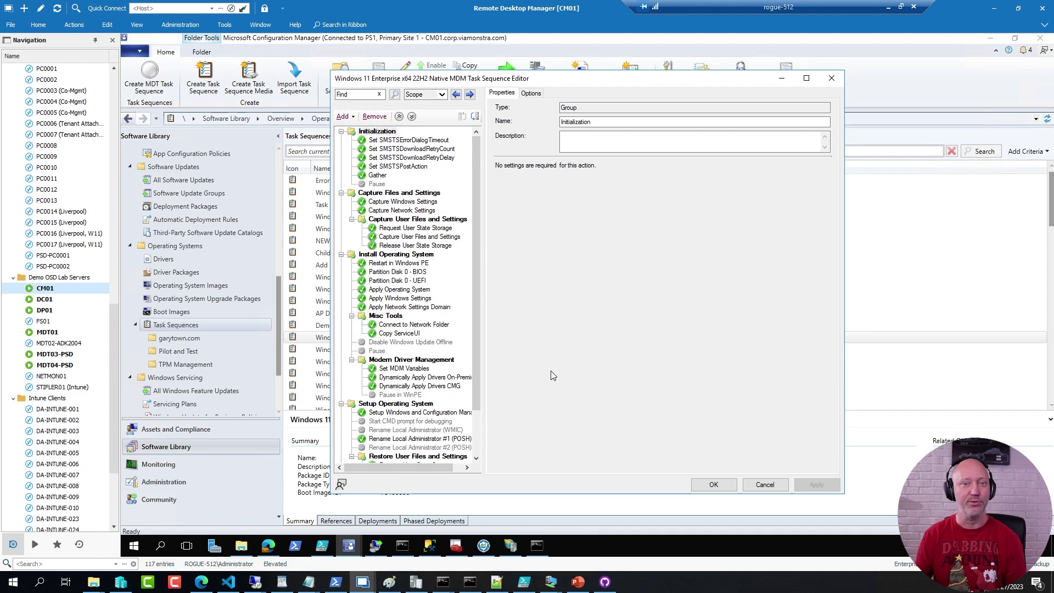
pyautogui.click(765, 485)
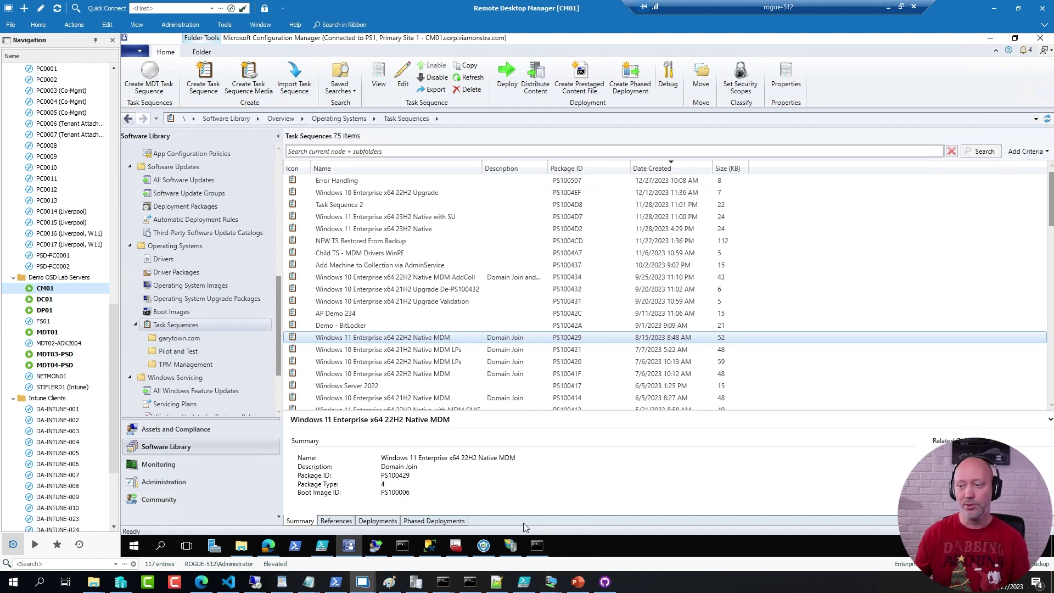
pyautogui.rightClick(185, 326)
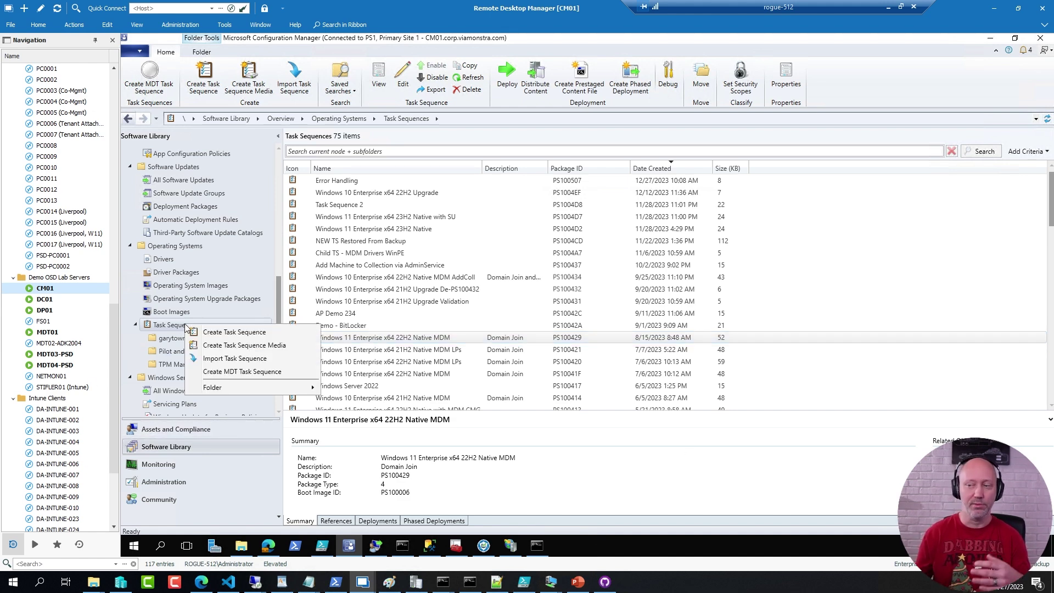
pyautogui.click(243, 332)
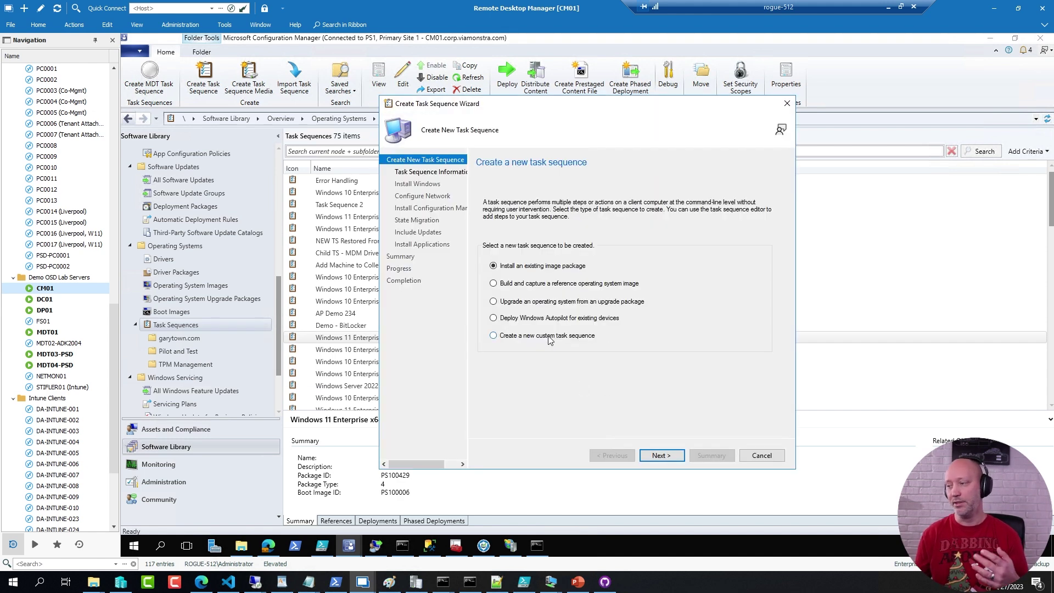
pyautogui.click(550, 337)
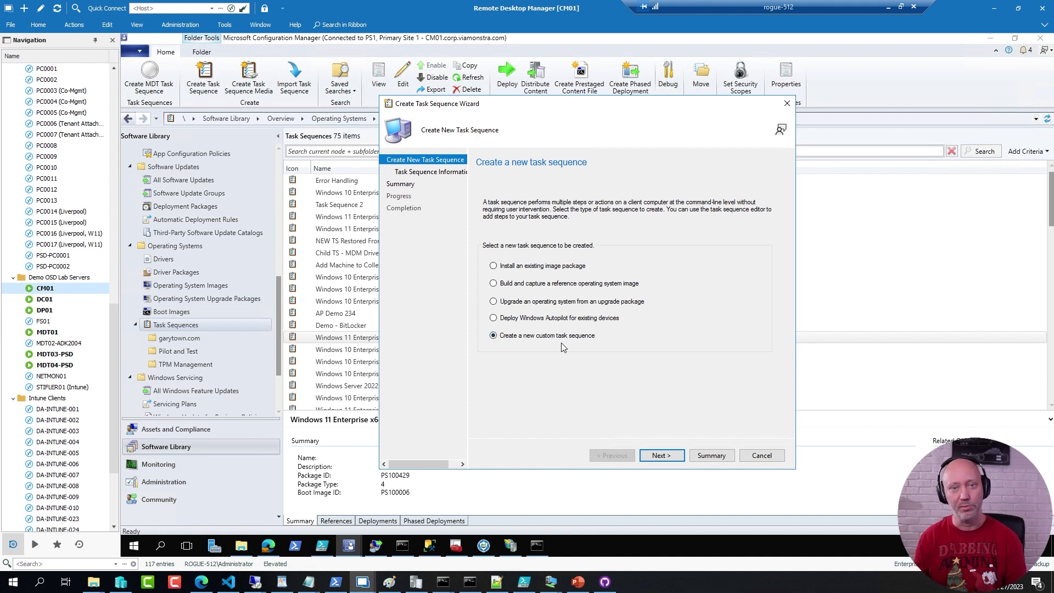
pyautogui.click(767, 457)
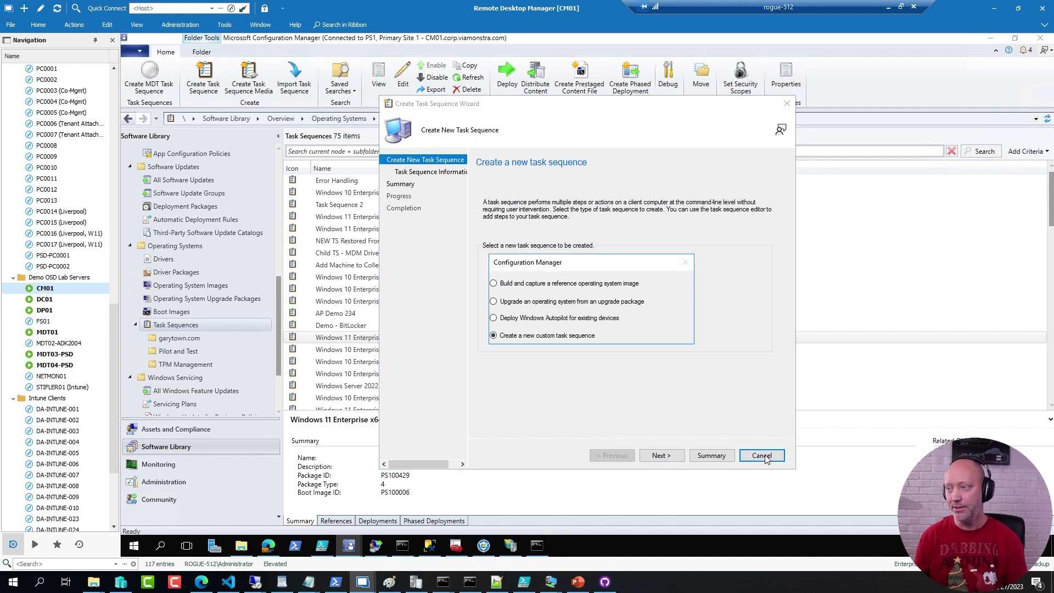
pyautogui.click(599, 331)
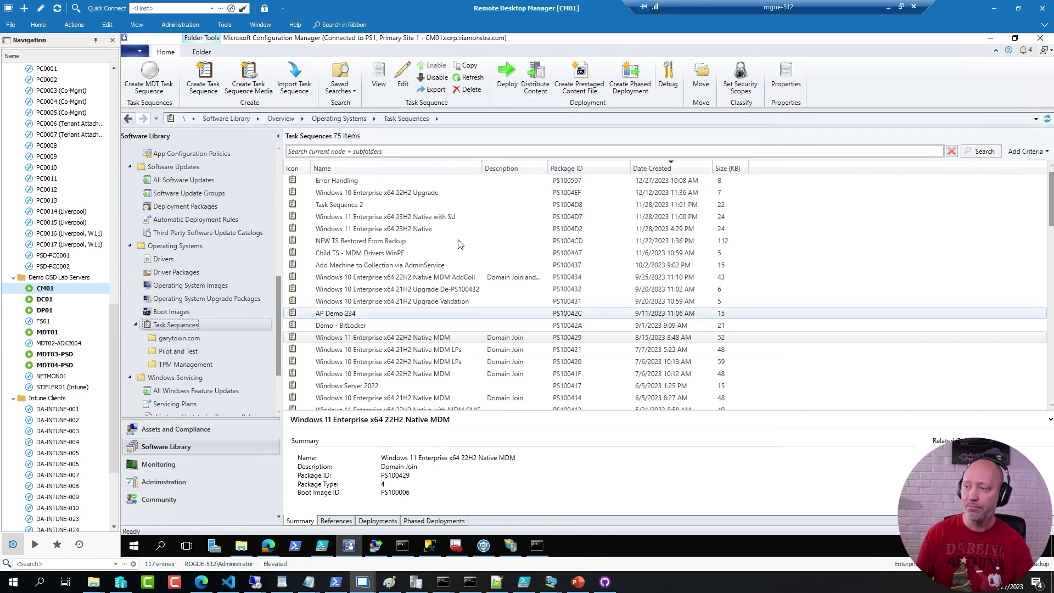
# - Open the Error Handling task sequence for editing and examine the Test1 step's command line
pyautogui.rightClick(323, 182)
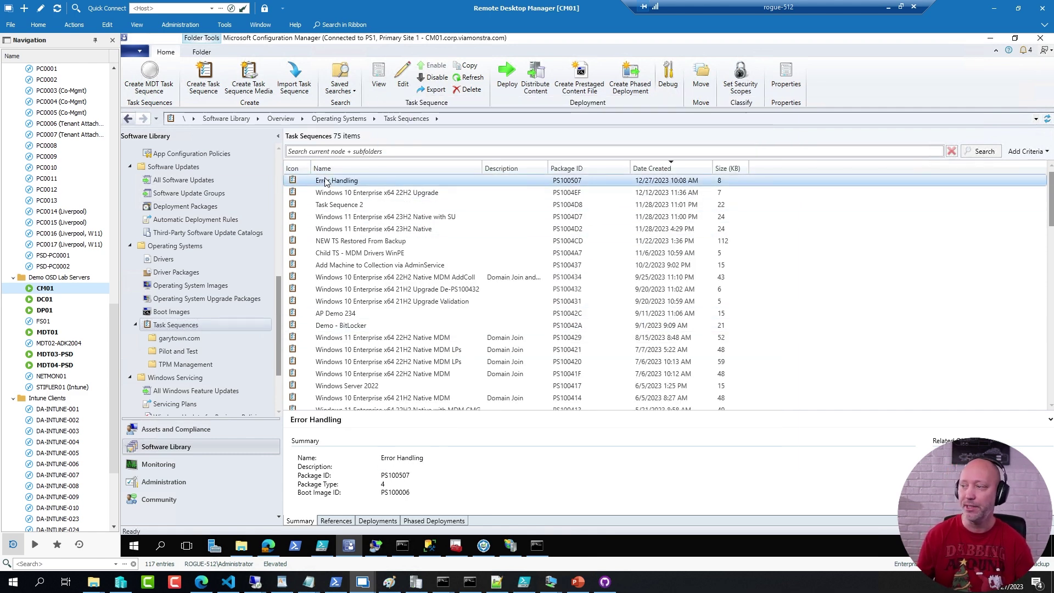
pyautogui.click(187, 200)
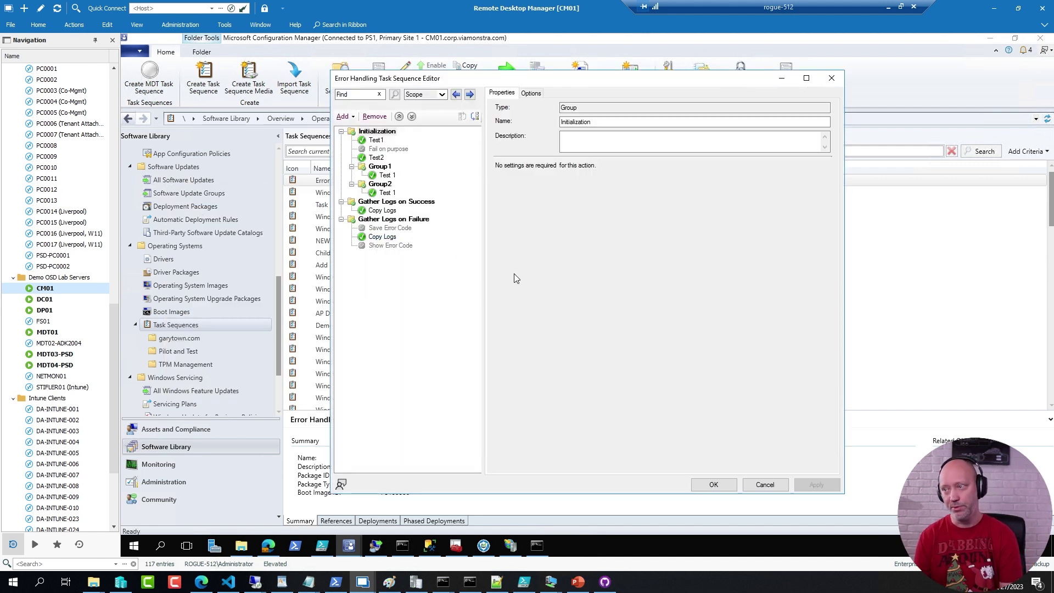
pyautogui.click(376, 141)
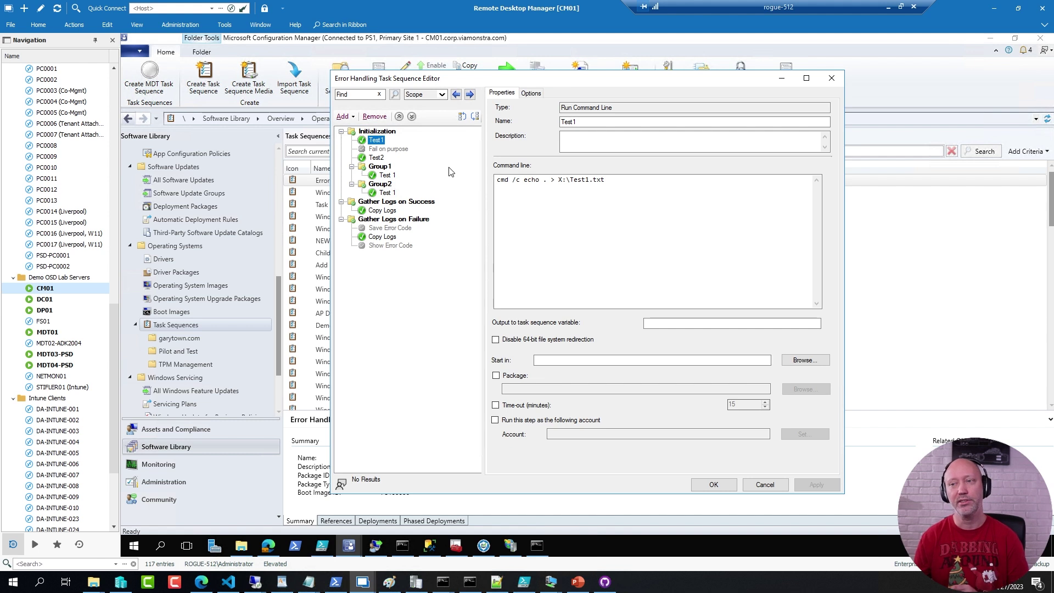
pyautogui.click(538, 181)
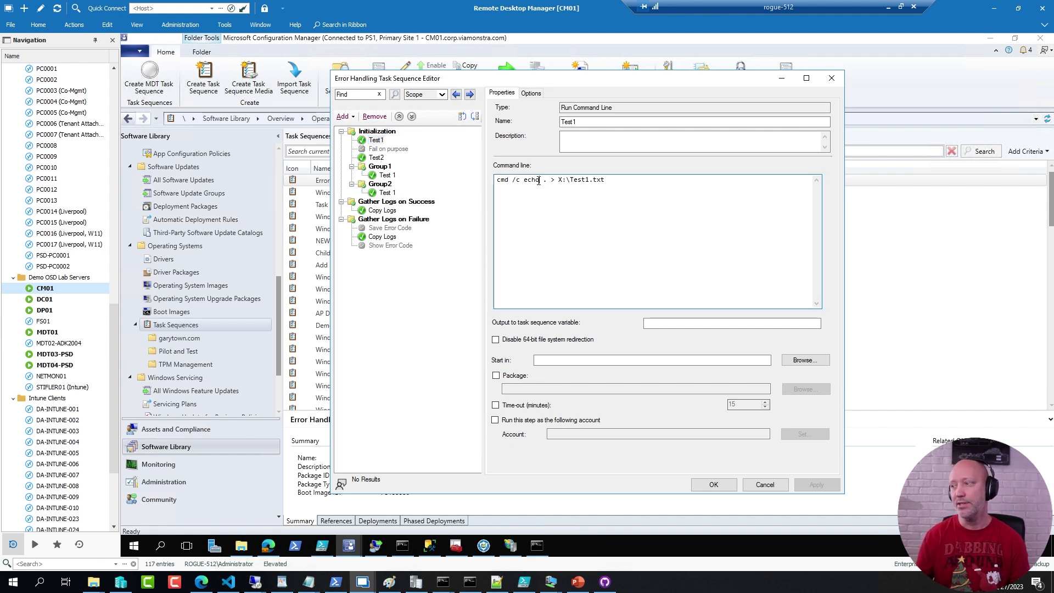
pyautogui.moveTo(558, 180); pyautogui.dragTo(628, 181)
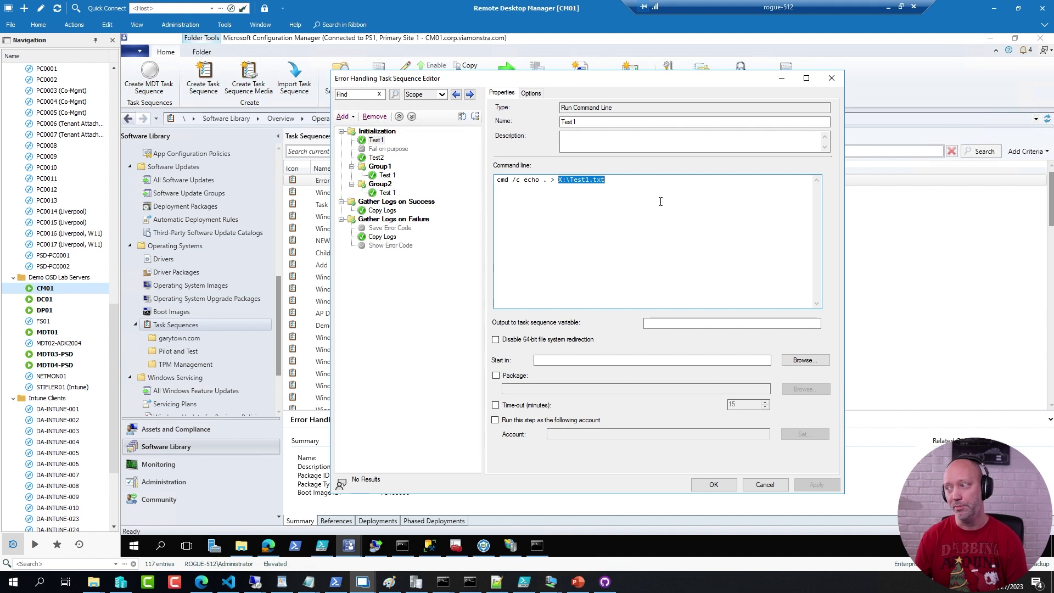
pyautogui.click(377, 140)
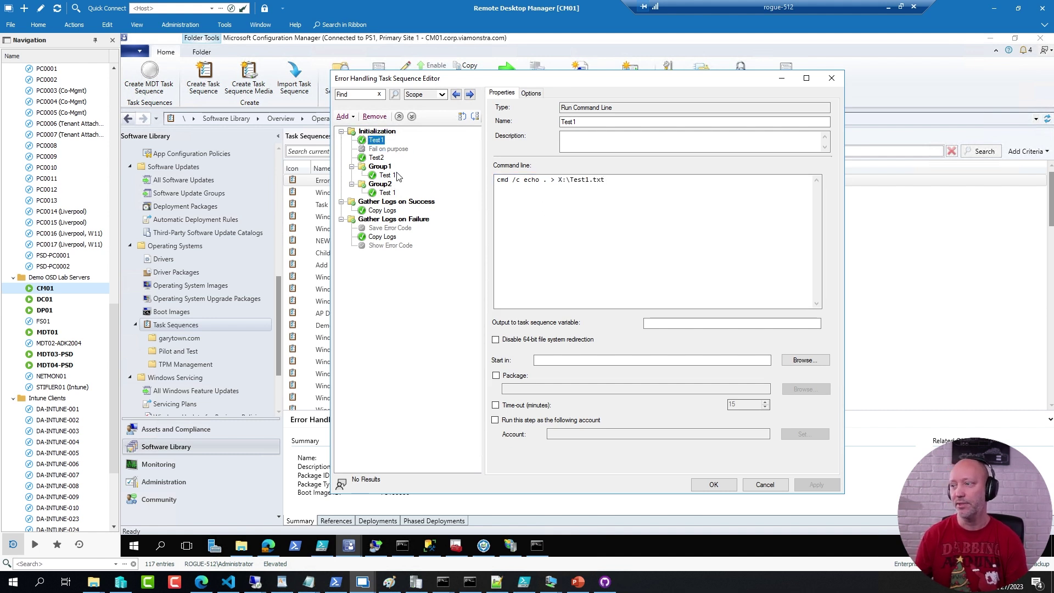
# - Examine the command lines of Test2, the test steps in Group1 and Group2, and both Copy Logs steps
pyautogui.click(376, 158)
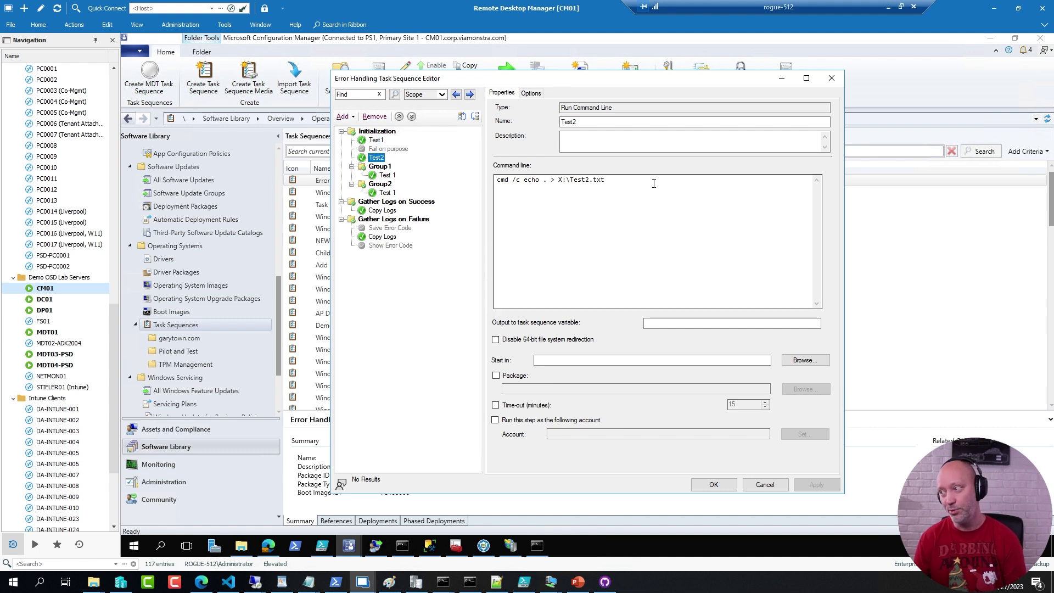
pyautogui.click(388, 175)
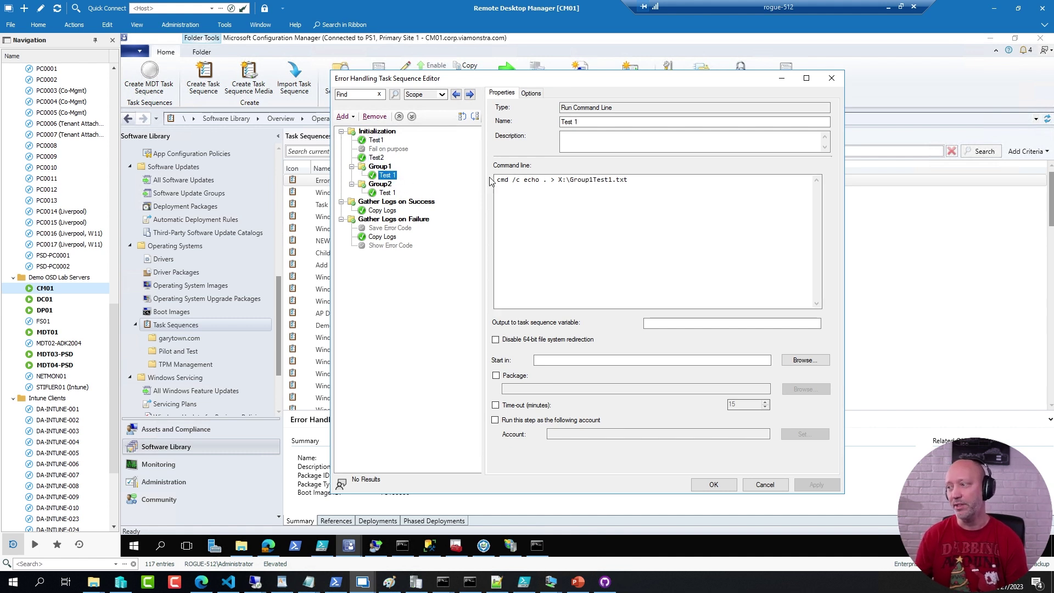
pyautogui.click(385, 193)
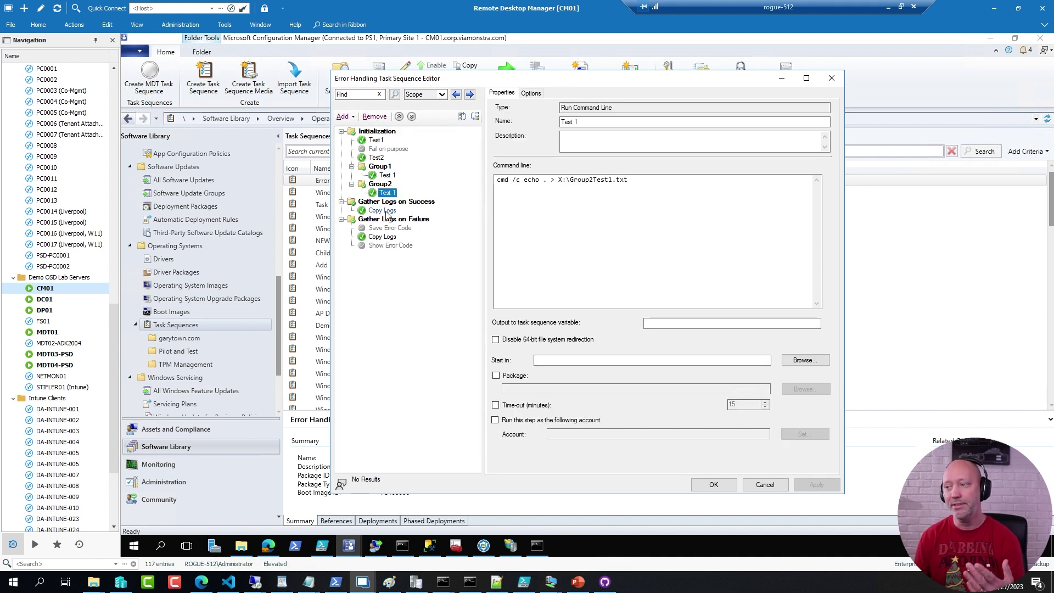
pyautogui.click(387, 212)
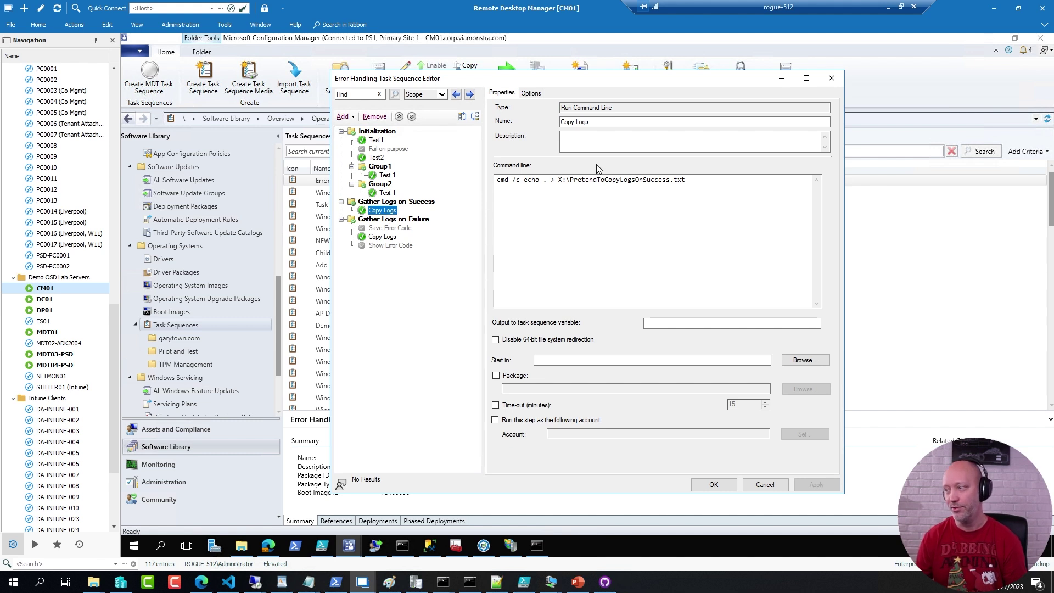
pyautogui.click(383, 237)
pyautogui.click(606, 180)
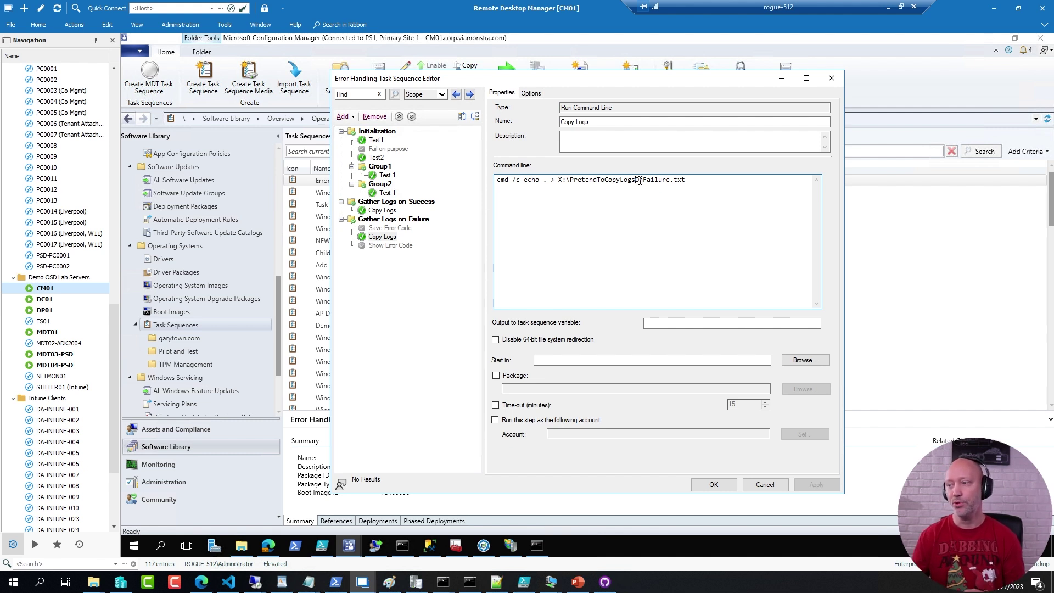
# - Examine the run conditions of the Gather Logs on Success and Gather Logs on Failure groups
pyautogui.click(393, 203)
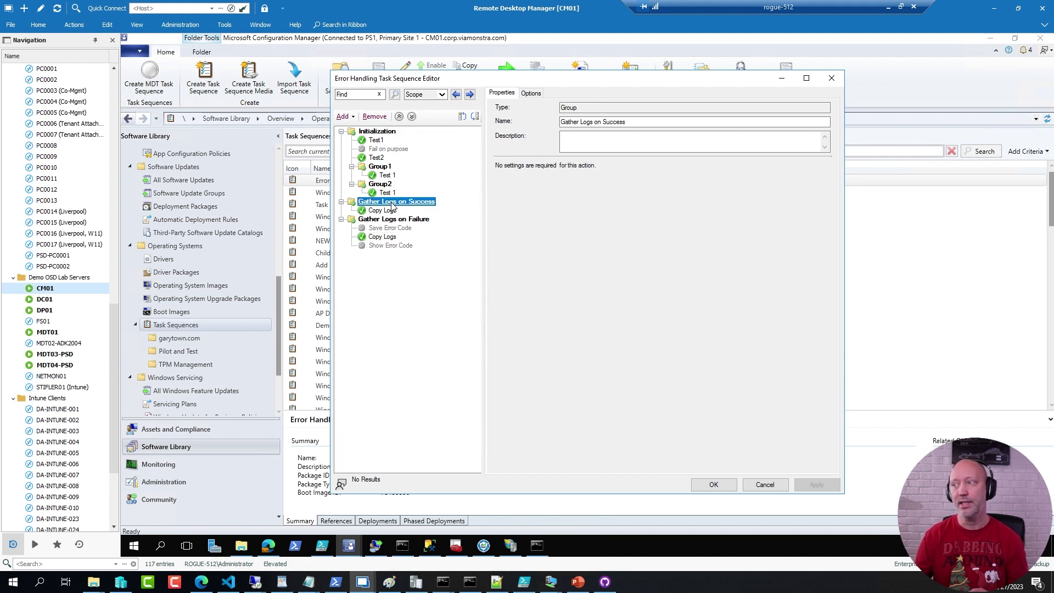
pyautogui.click(535, 94)
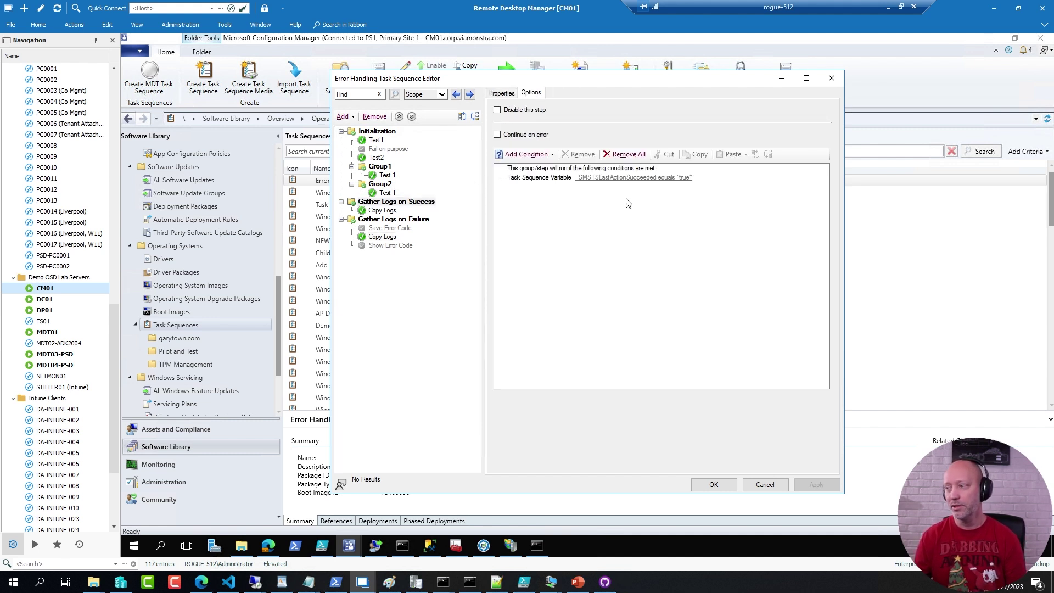
pyautogui.moveTo(574, 187); pyautogui.dragTo(685, 194)
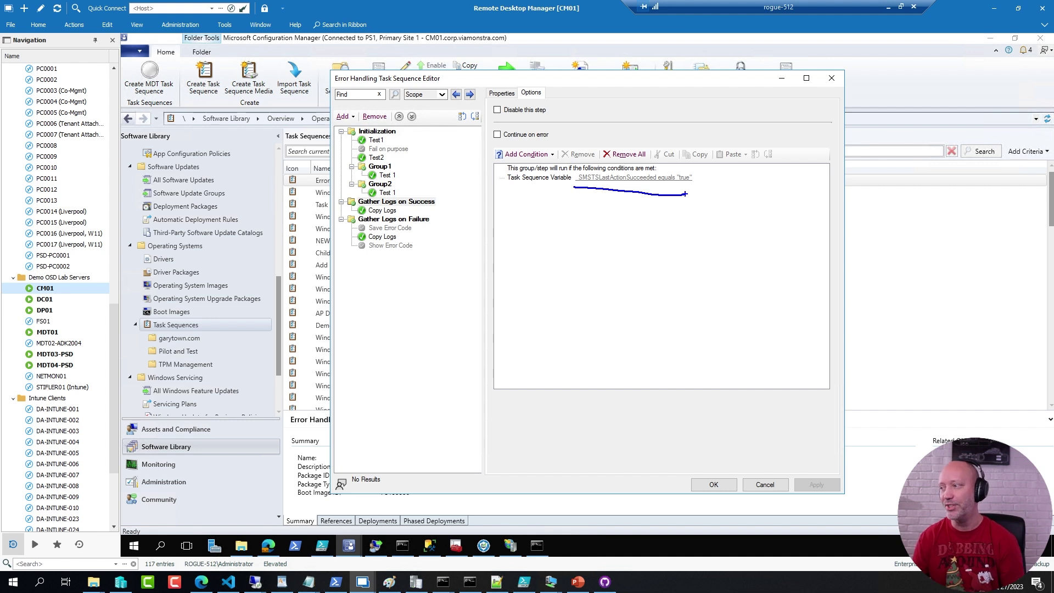
pyautogui.press('Escape')
pyautogui.click(394, 220)
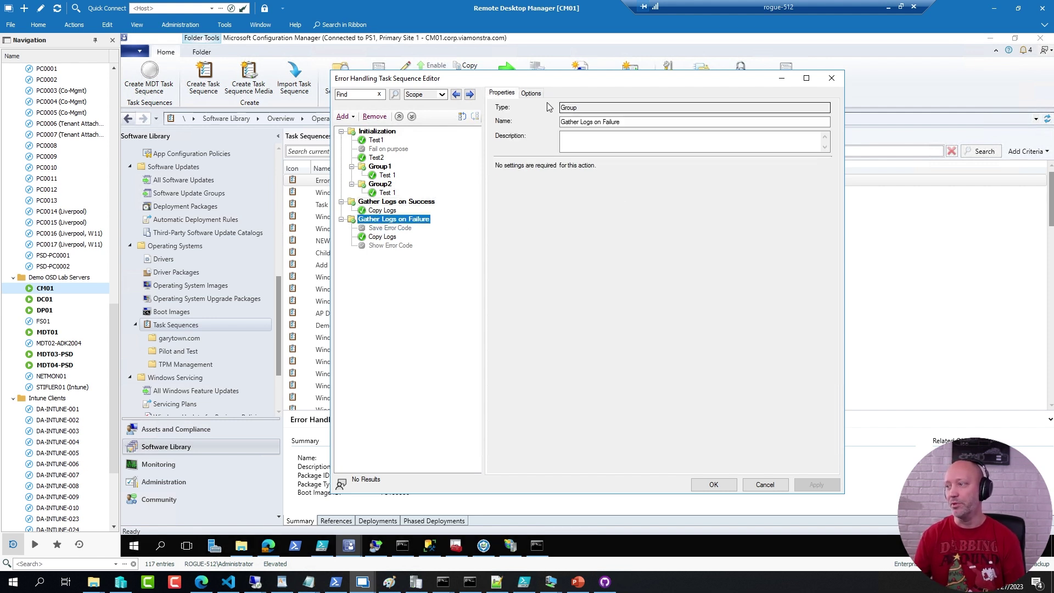
pyautogui.click(531, 93)
pyautogui.moveTo(575, 189); pyautogui.dragTo(698, 193)
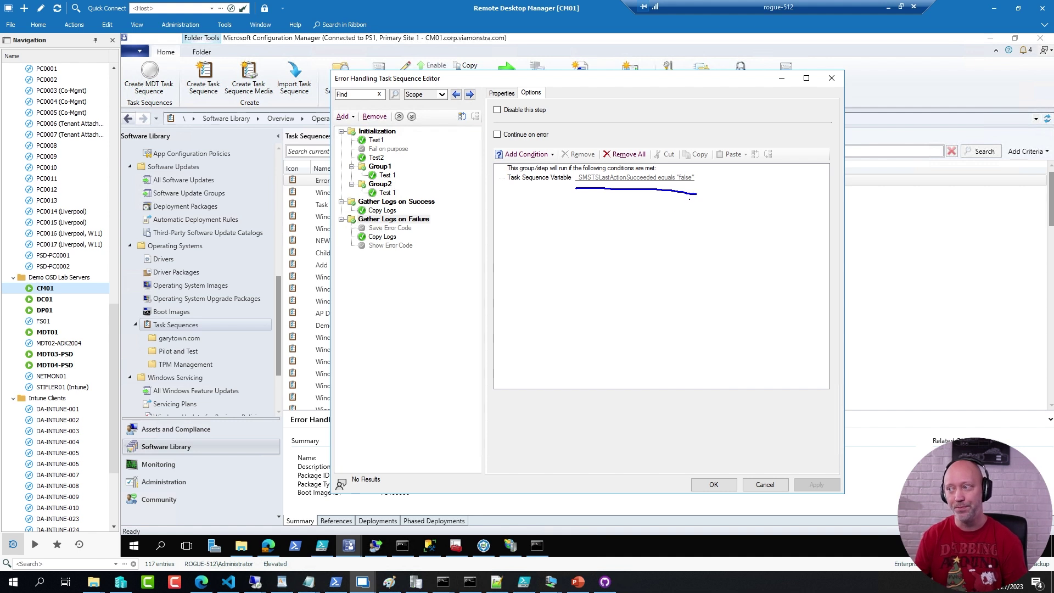
pyautogui.press('Escape')
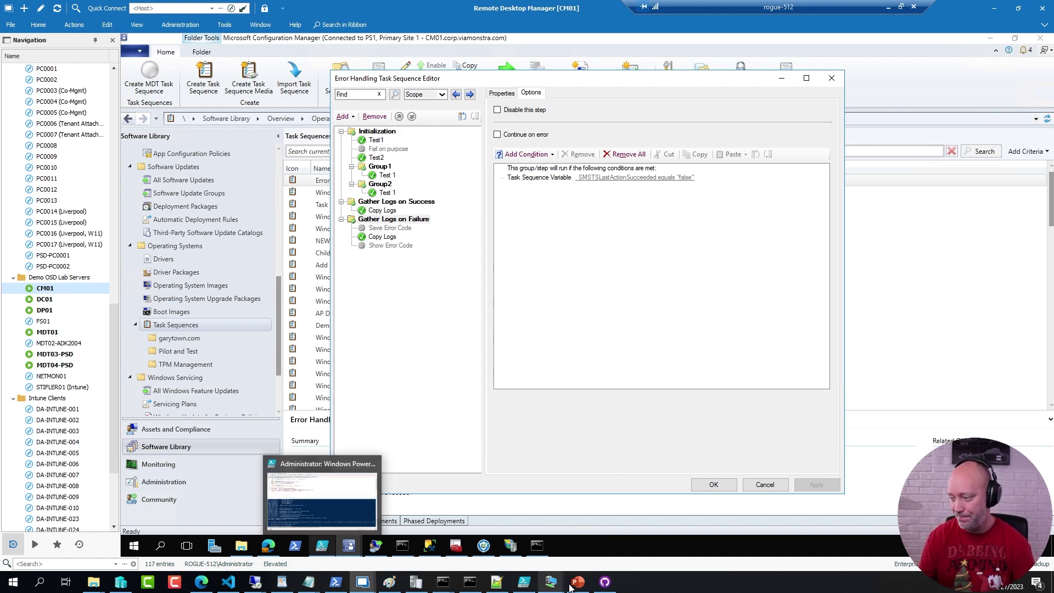
# - Switch to the Virtual Machine Connection window for APTEST239 and start the virtual machine
pyautogui.moveTo(551, 582)
pyautogui.click(522, 555)
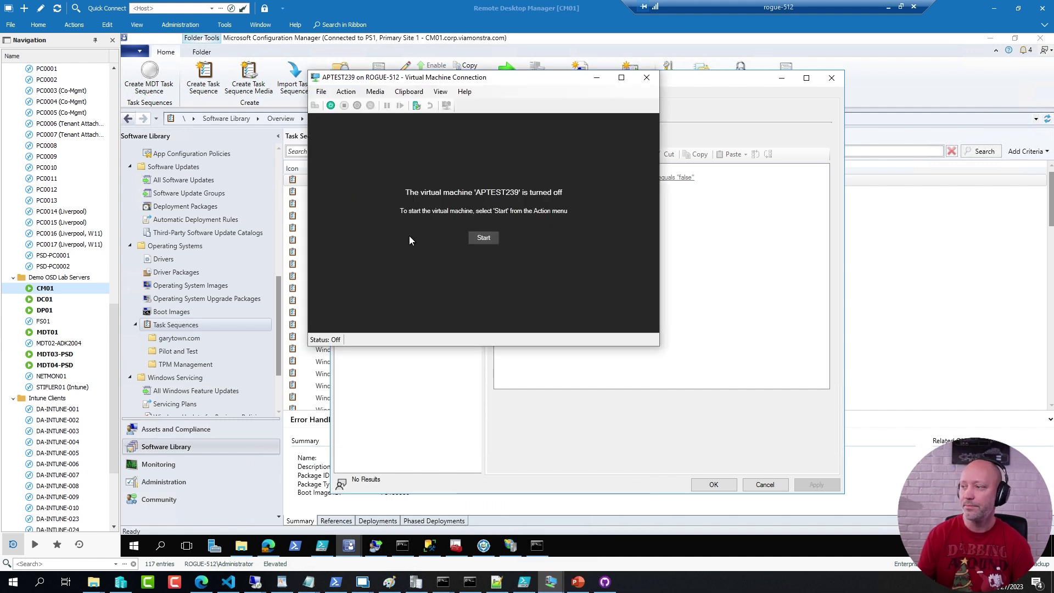
pyautogui.click(482, 237)
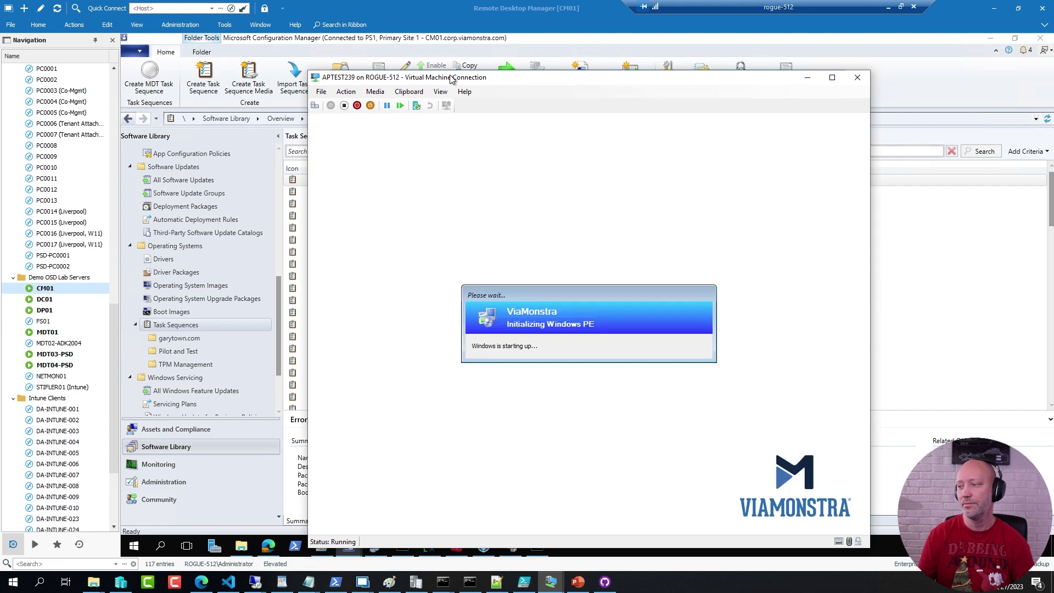
# - Run the Error Handling task sequence on the virtual machine, keeping a command prompt open and minimized in Windows PE
pyautogui.click(645, 422)
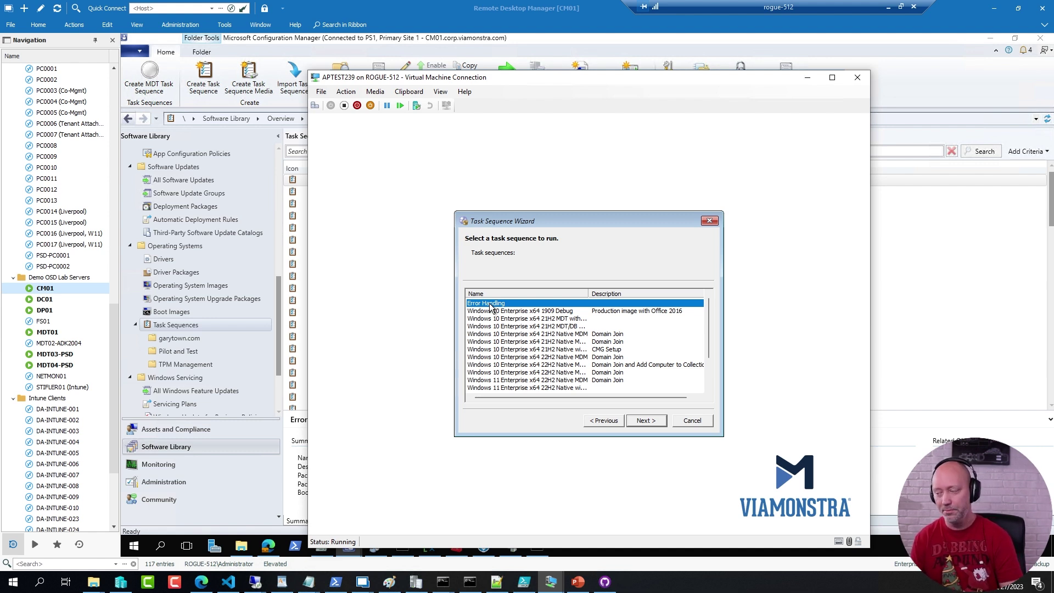
pyautogui.press('F8')
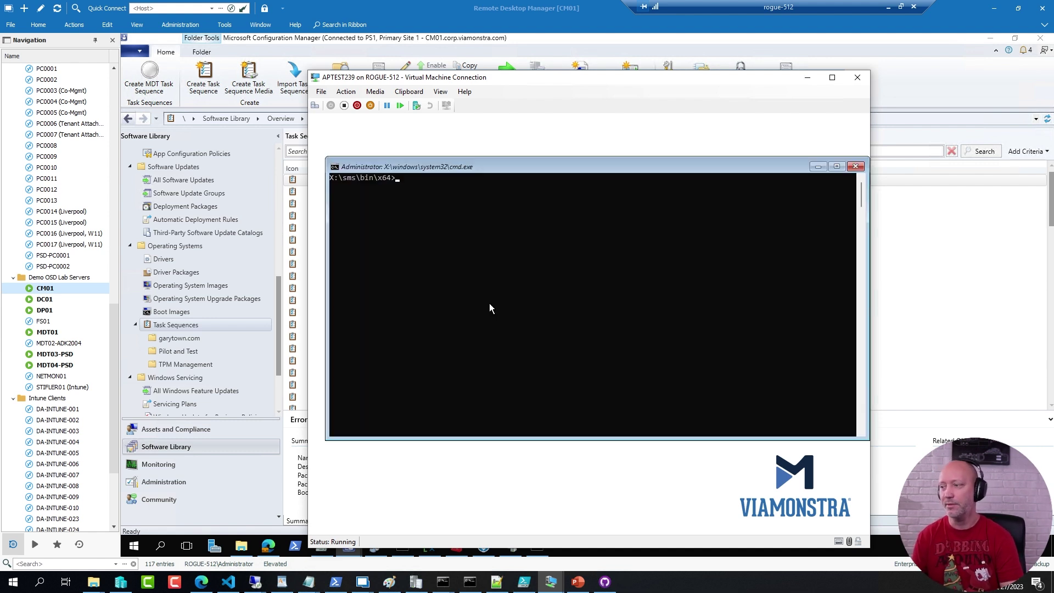
pyautogui.click(819, 165)
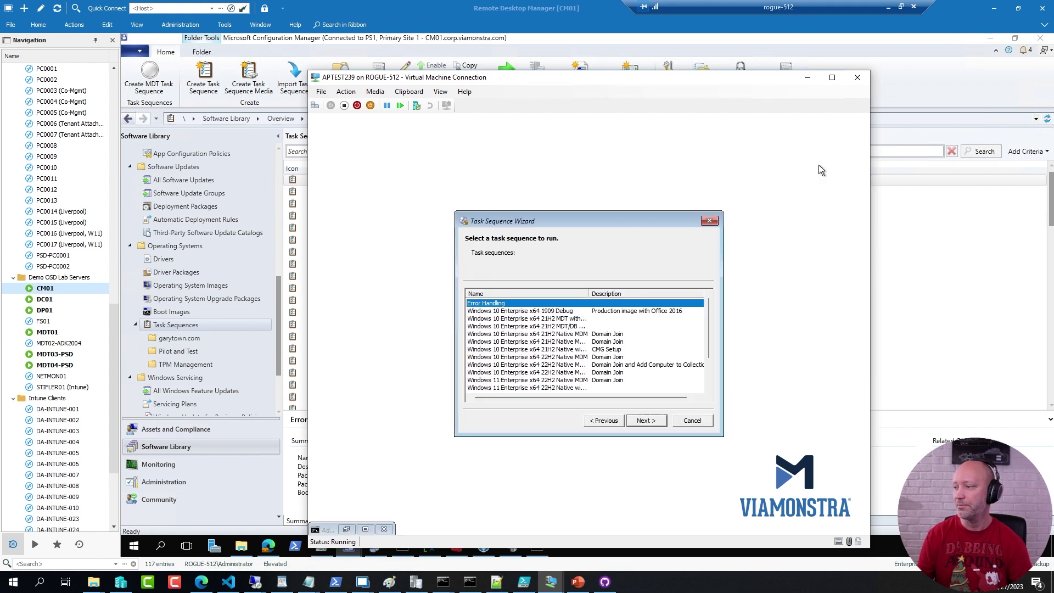
pyautogui.click(653, 422)
pyautogui.click(653, 421)
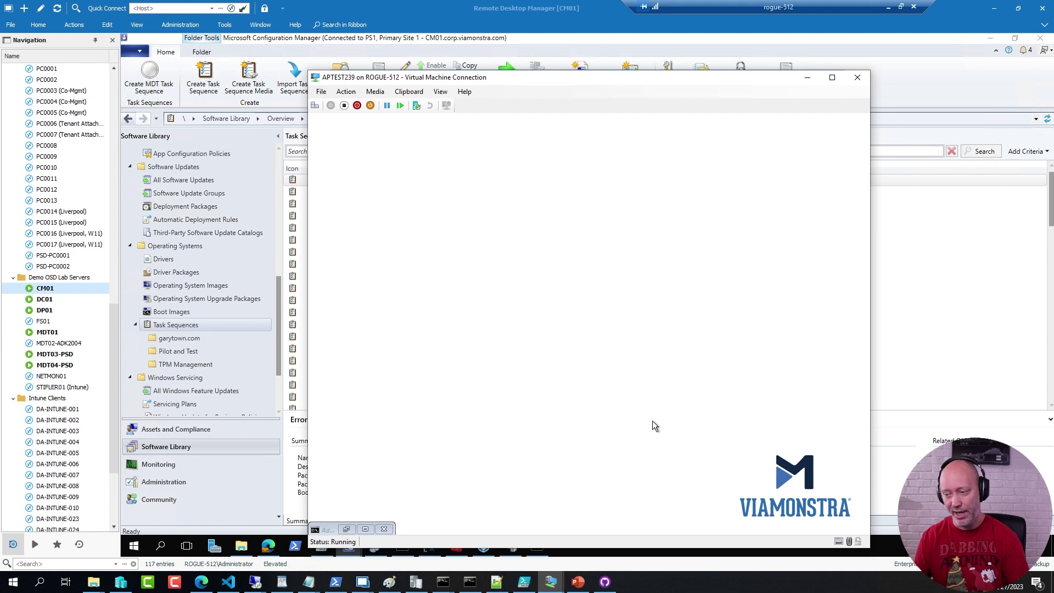
# - Restore the command prompt, list the contents of x:\ and review the text files written by the task sequence
pyautogui.click(346, 530)
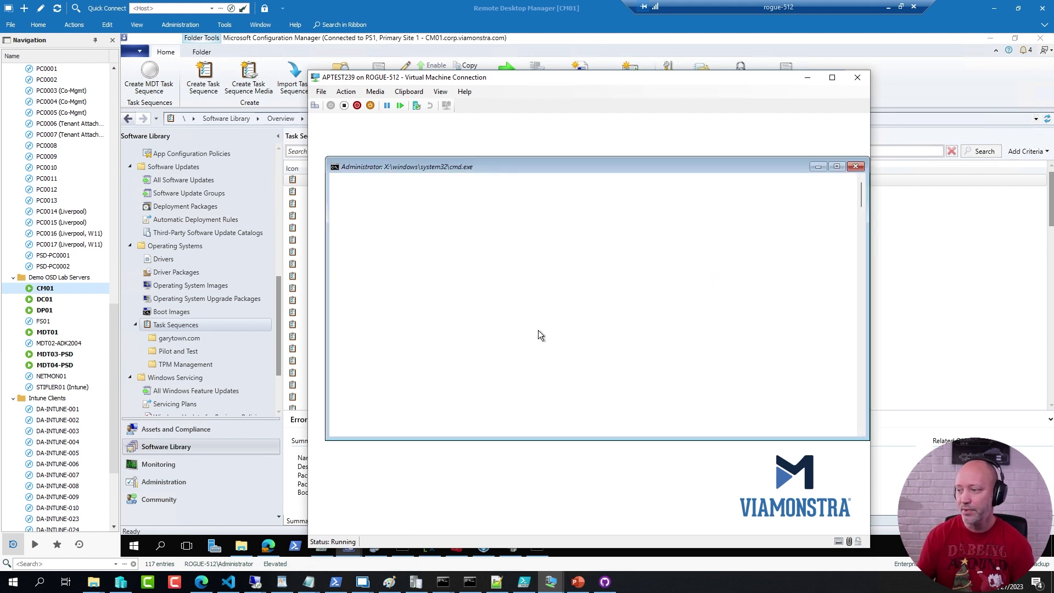
pyautogui.write('dir x:\\')
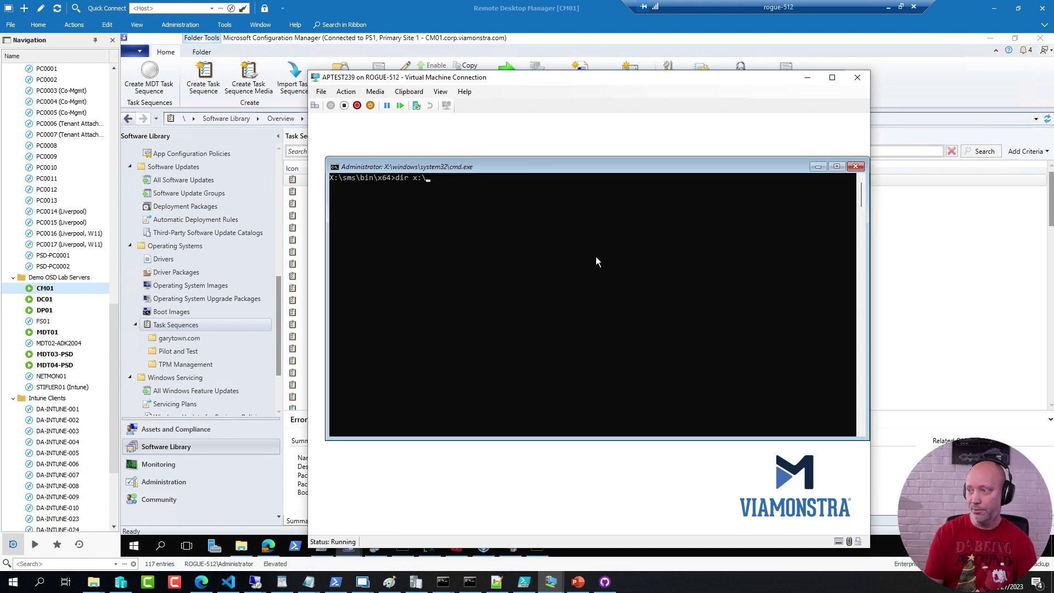
pyautogui.press('Return')
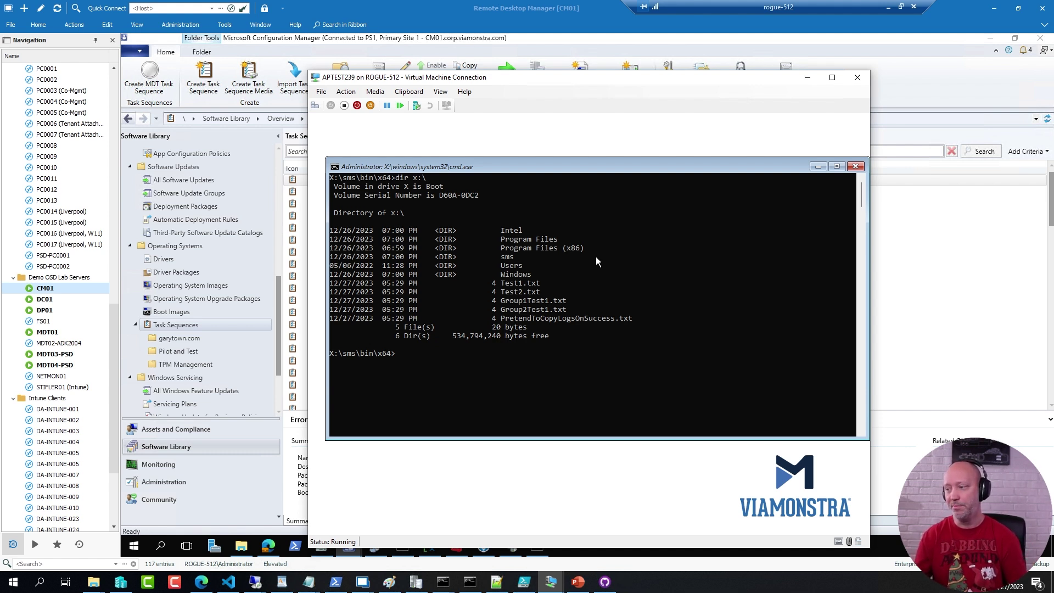
pyautogui.moveTo(499, 284); pyautogui.dragTo(569, 306)
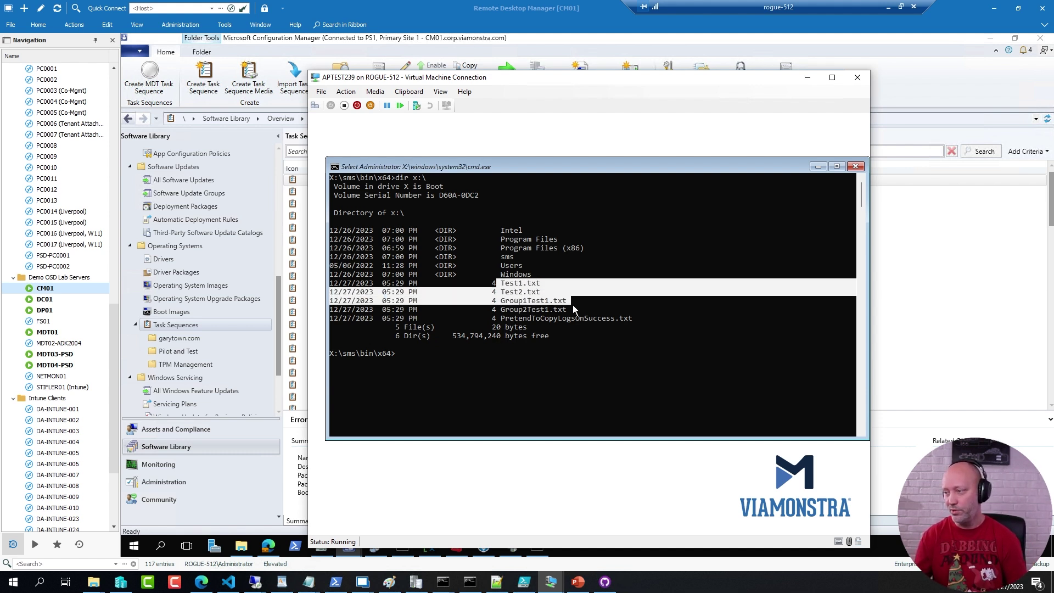
pyautogui.click(552, 326)
pyautogui.moveTo(500, 318); pyautogui.dragTo(633, 320)
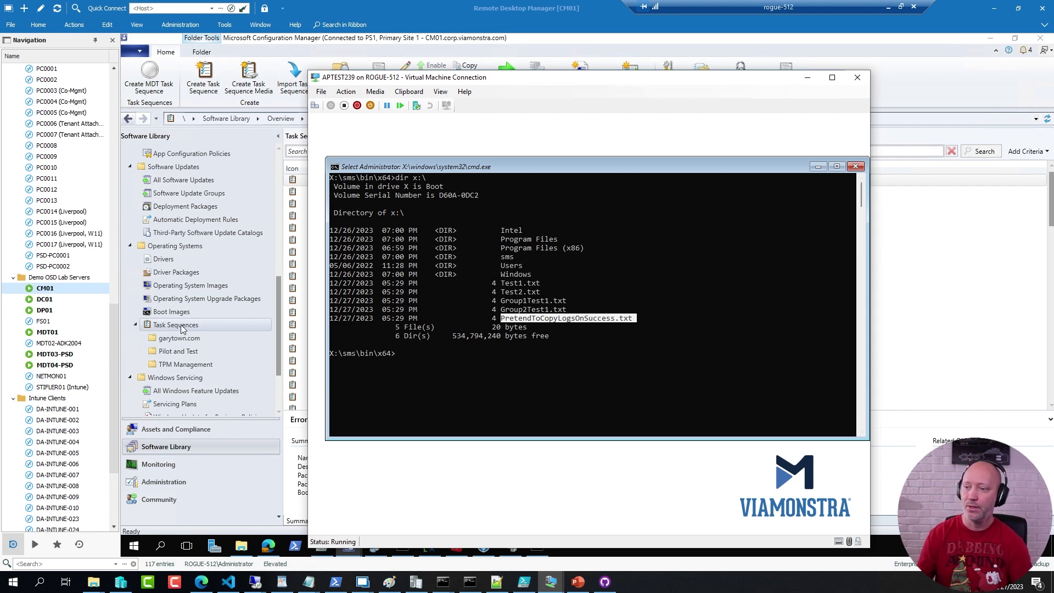
# - Open the Error Handling task sequence for editing, enable its Fail on purpose step and apply the change
pyautogui.click(875, 253)
pyautogui.rightClick(344, 183)
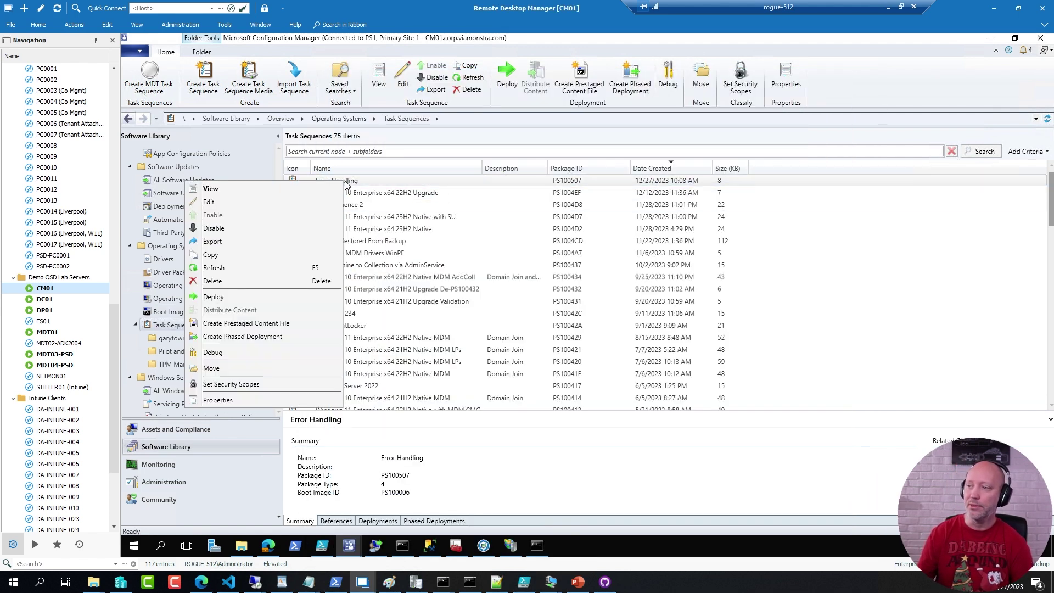
pyautogui.click(230, 204)
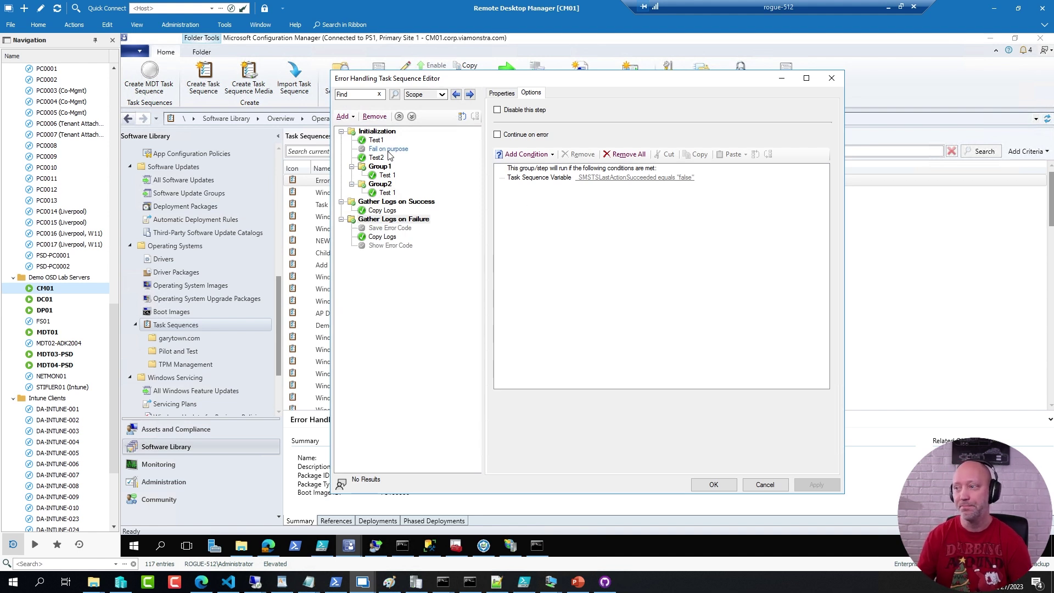
pyautogui.click(388, 149)
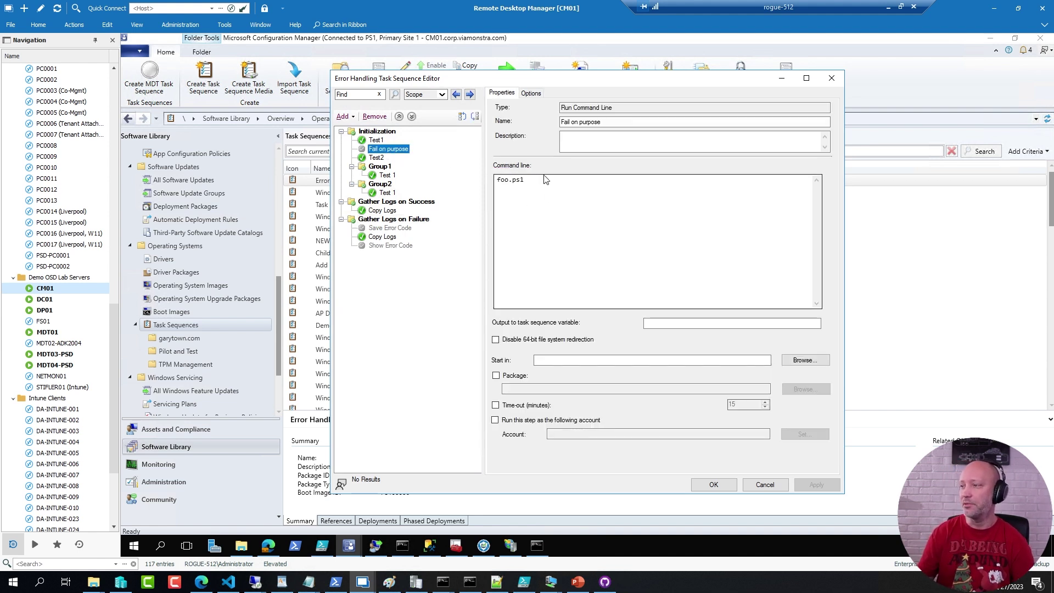
pyautogui.click(531, 93)
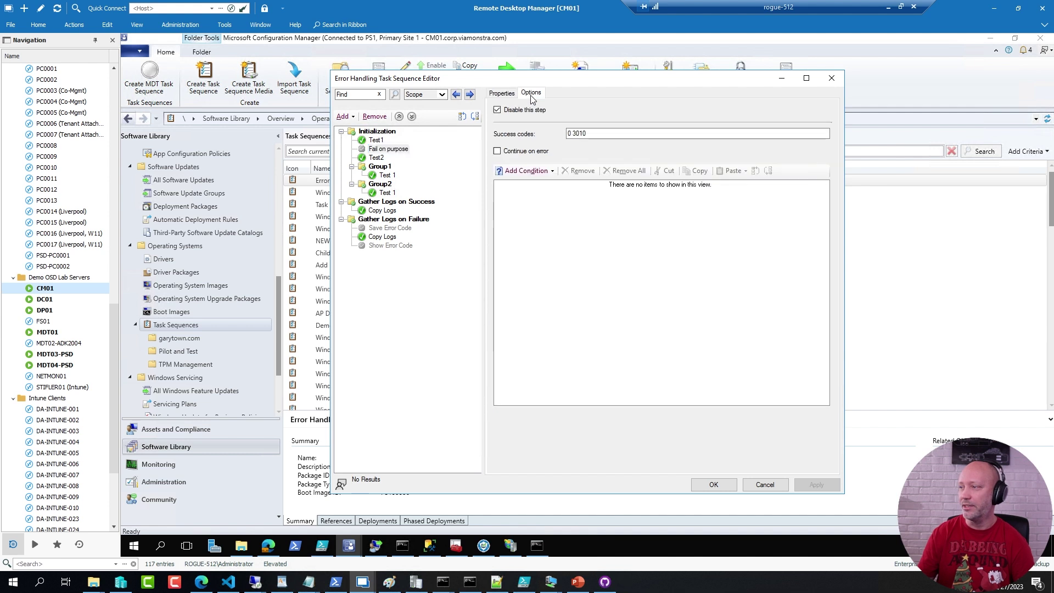
pyautogui.click(501, 94)
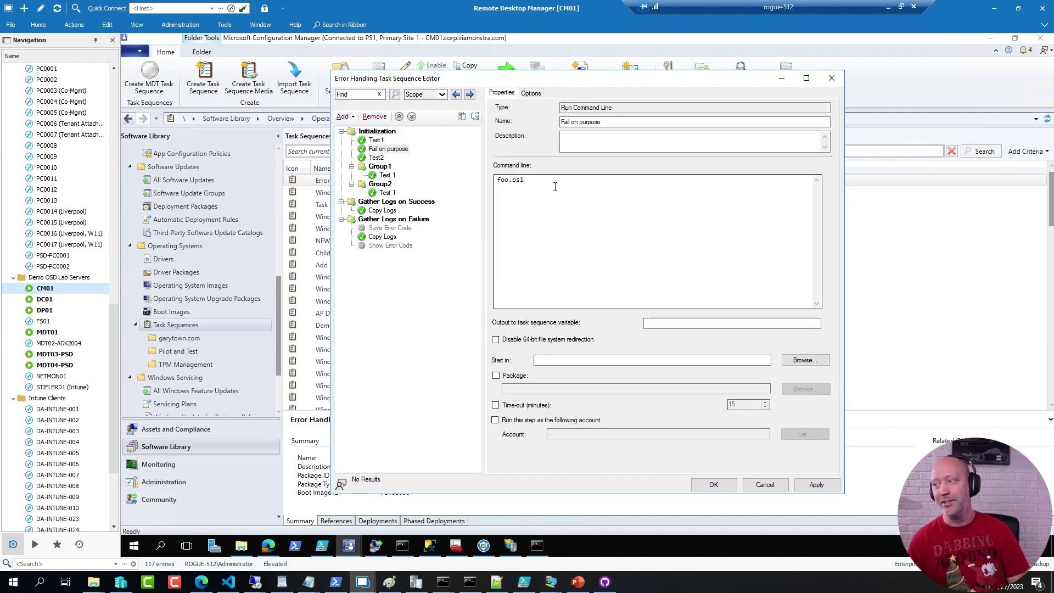
pyautogui.click(568, 186)
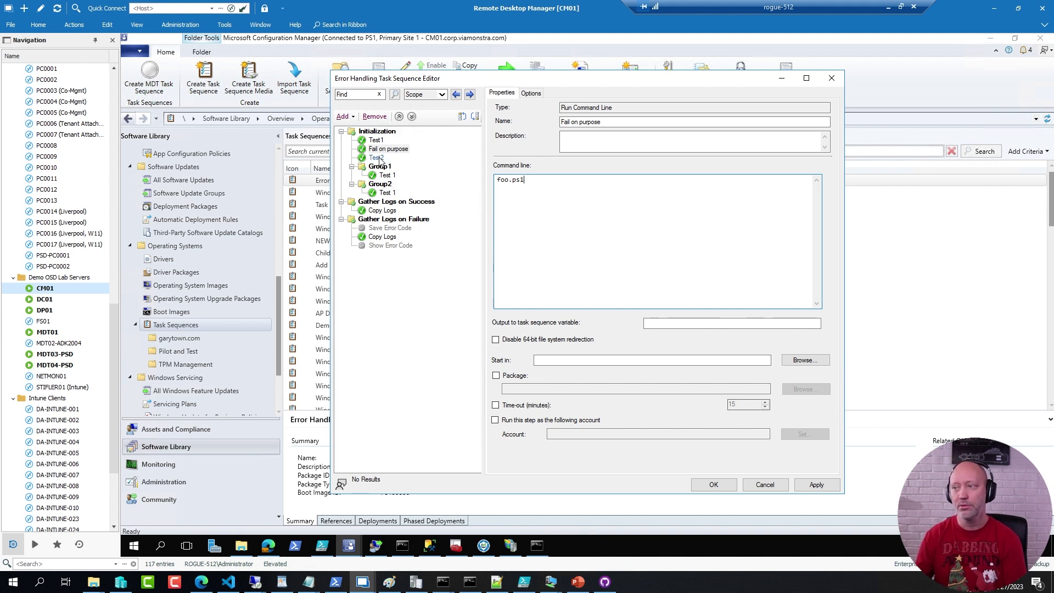
pyautogui.click(396, 203)
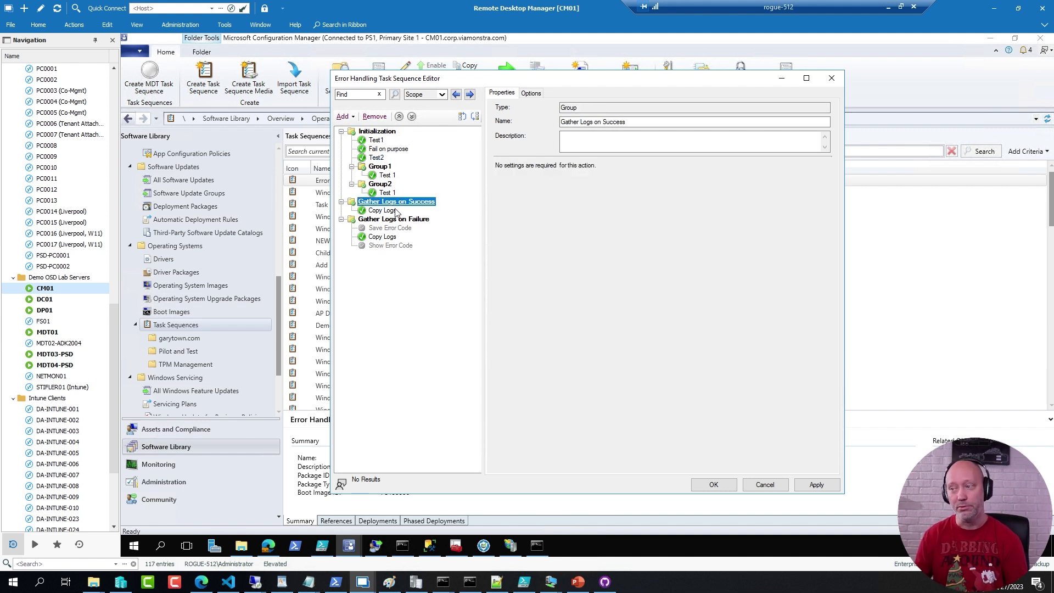
pyautogui.click(628, 260)
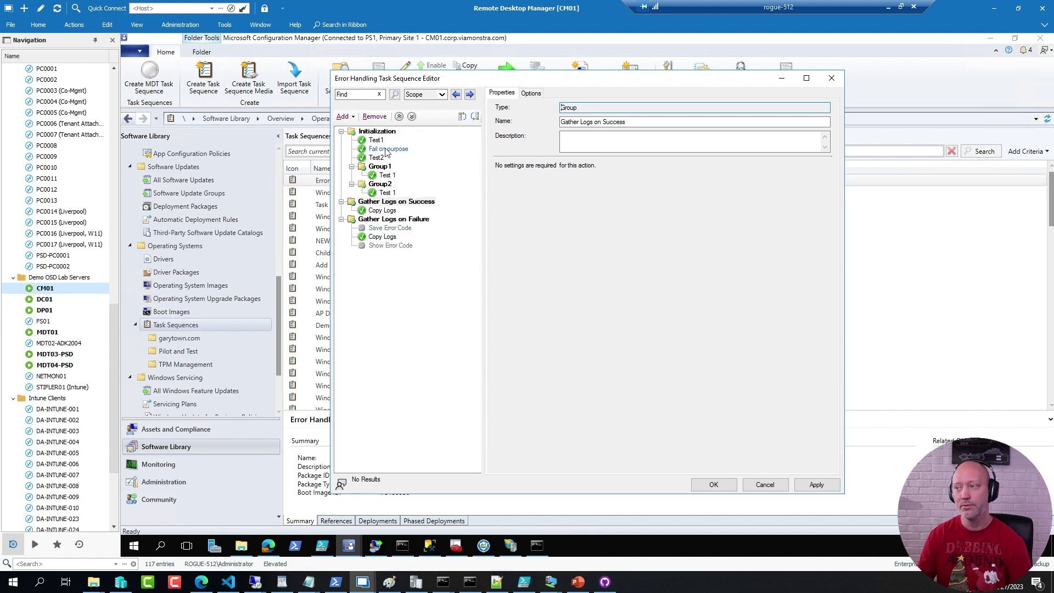
pyautogui.click(815, 482)
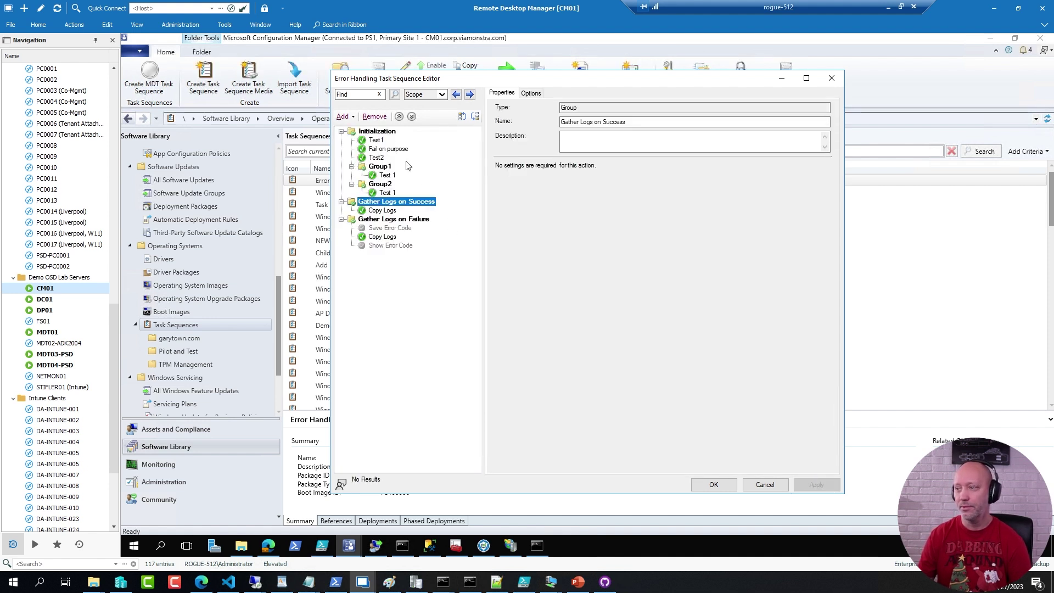
pyautogui.click(391, 150)
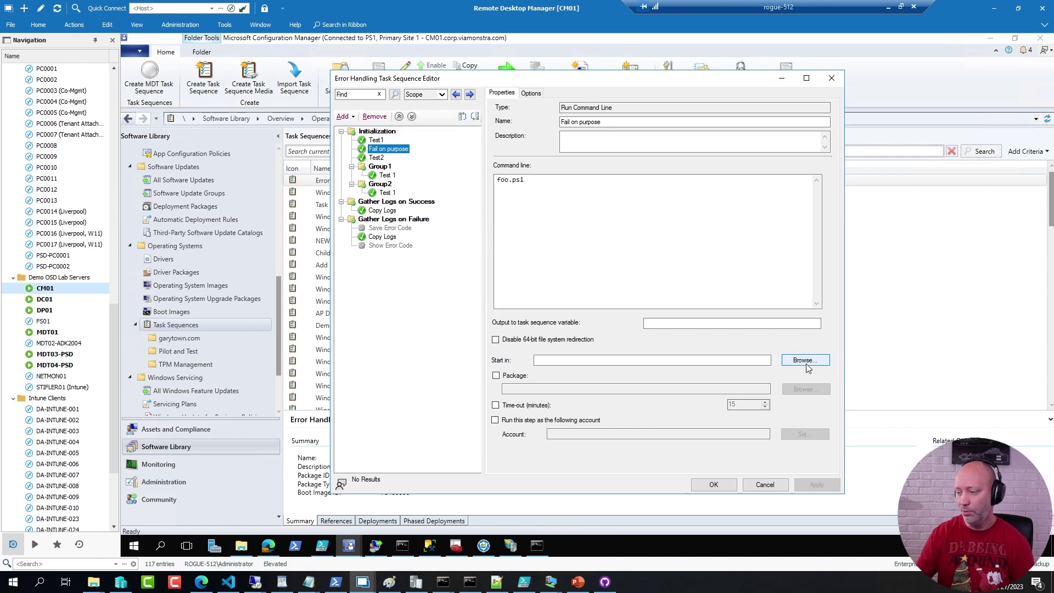
# - Switch to the Virtual Machine Connection window for APTEST239, reset the virtual machine and boot it to the task sequence selection
pyautogui.click(553, 583)
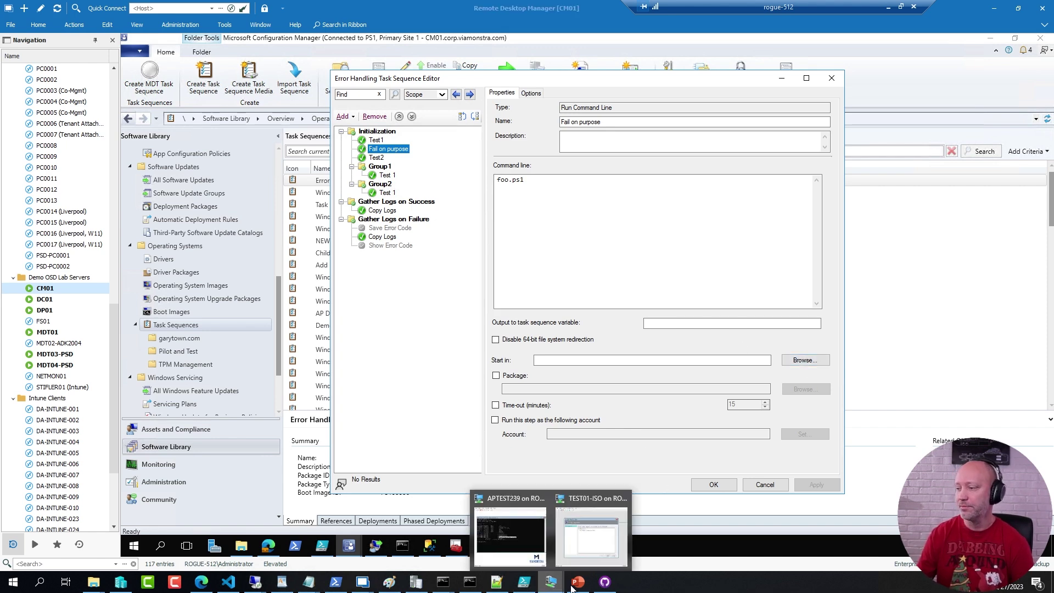
pyautogui.click(542, 554)
pyautogui.click(400, 106)
pyautogui.click(607, 331)
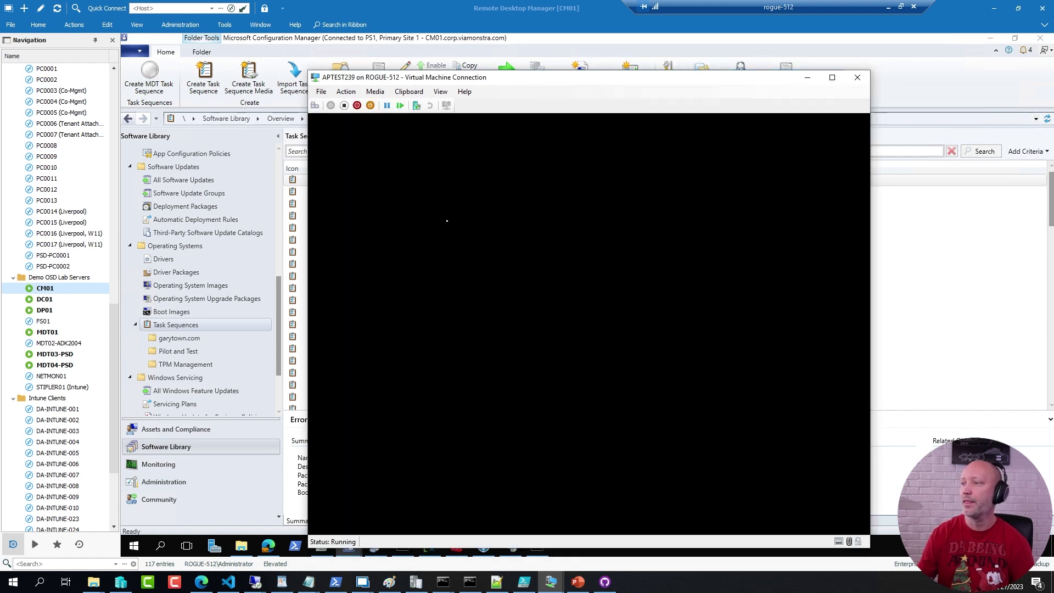
pyautogui.press('Return')
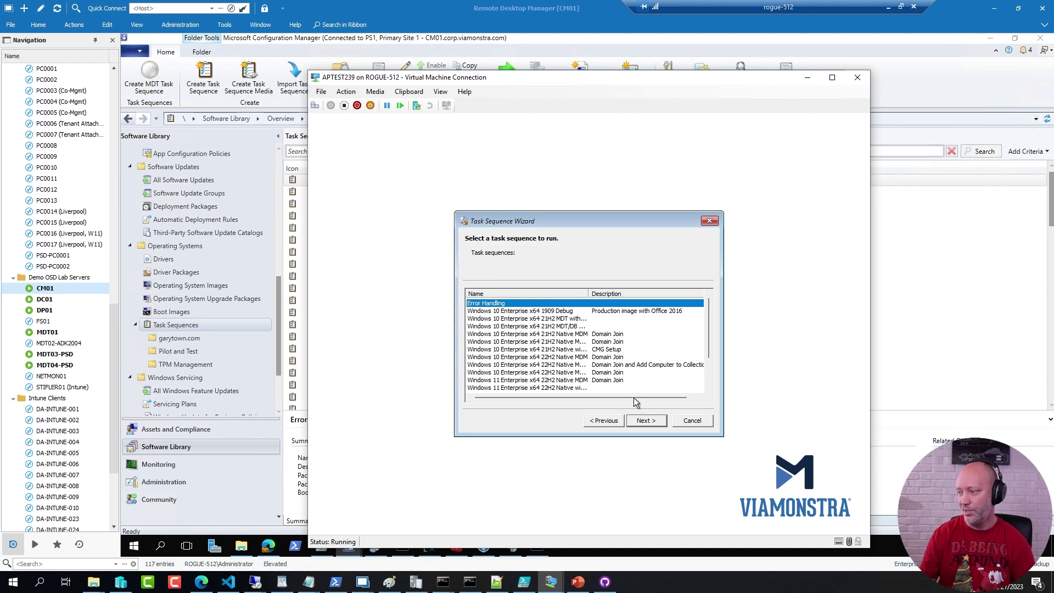
# - Open and minimize a command prompt in Windows PE, and run the Error Handling task sequence
pyautogui.press('F8')
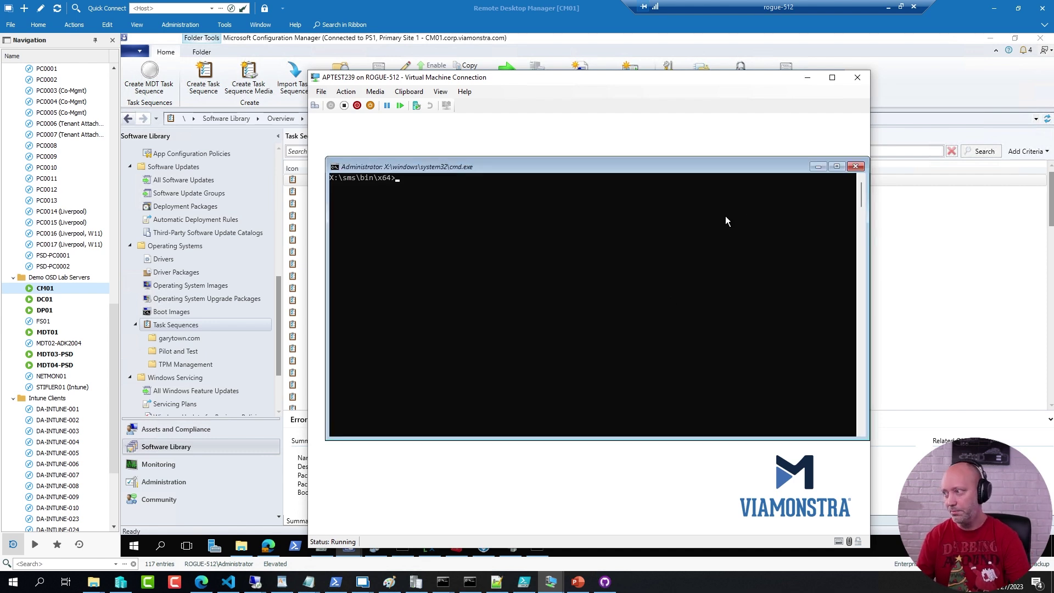
pyautogui.click(818, 167)
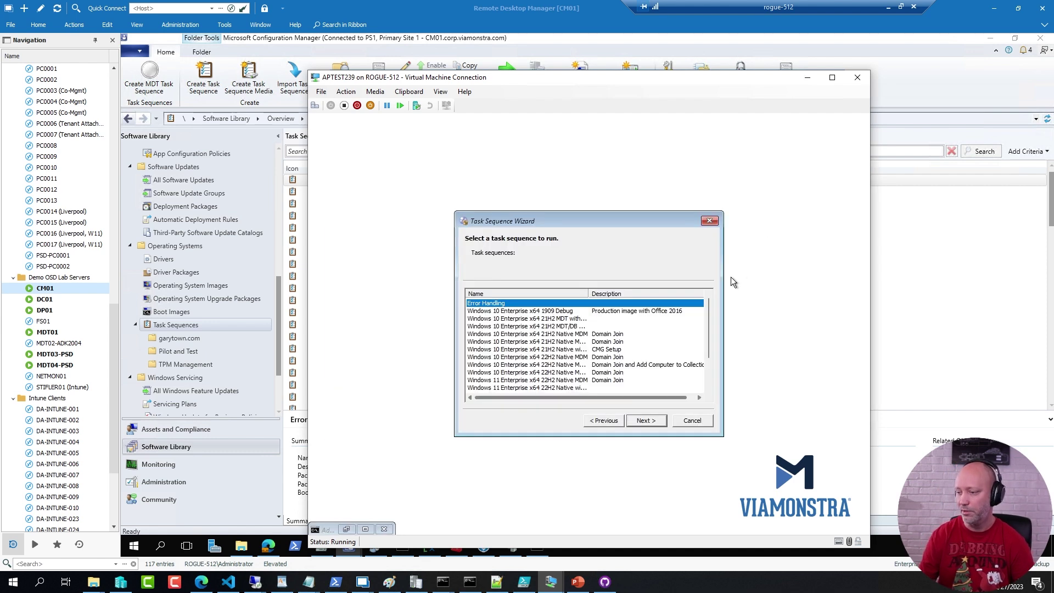
pyautogui.click(644, 421)
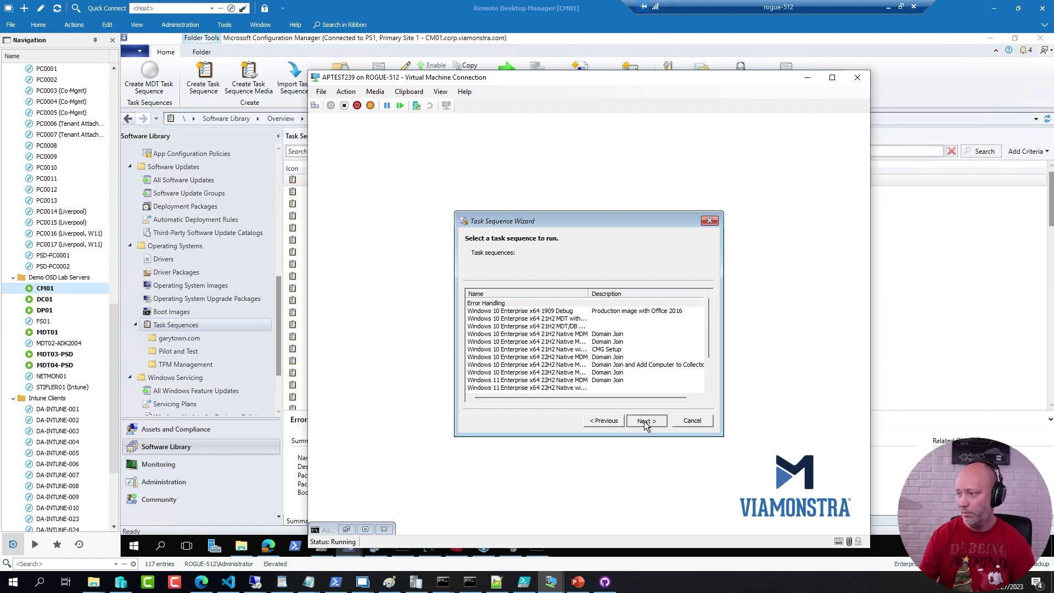
pyautogui.click(644, 421)
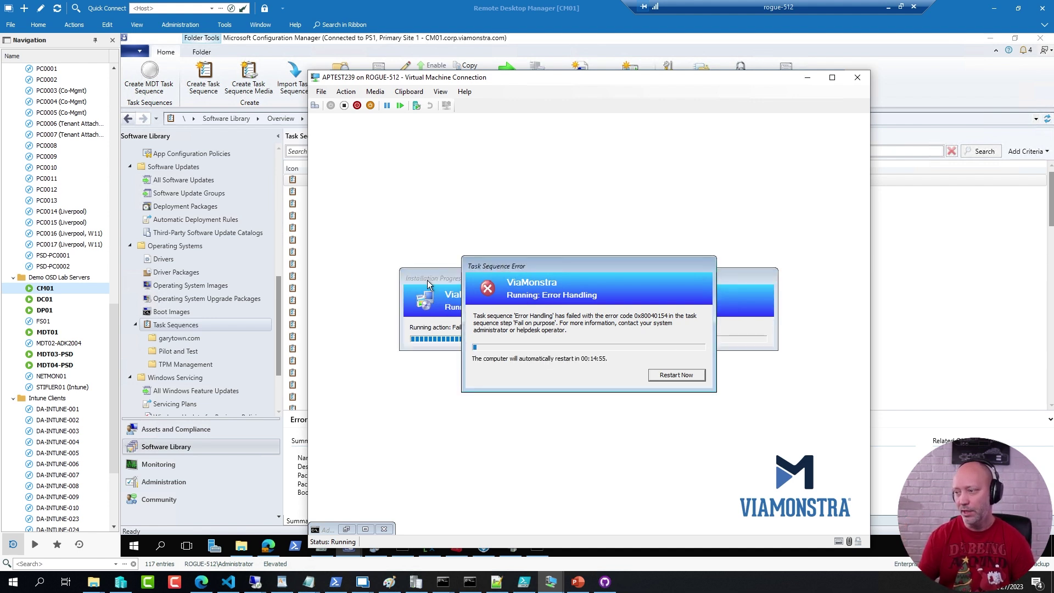
# - Move the Installation Progress window clear of the Task Sequence Error dialog and dismiss the error with an immediate restart
pyautogui.moveTo(433, 278); pyautogui.dragTo(431, 169)
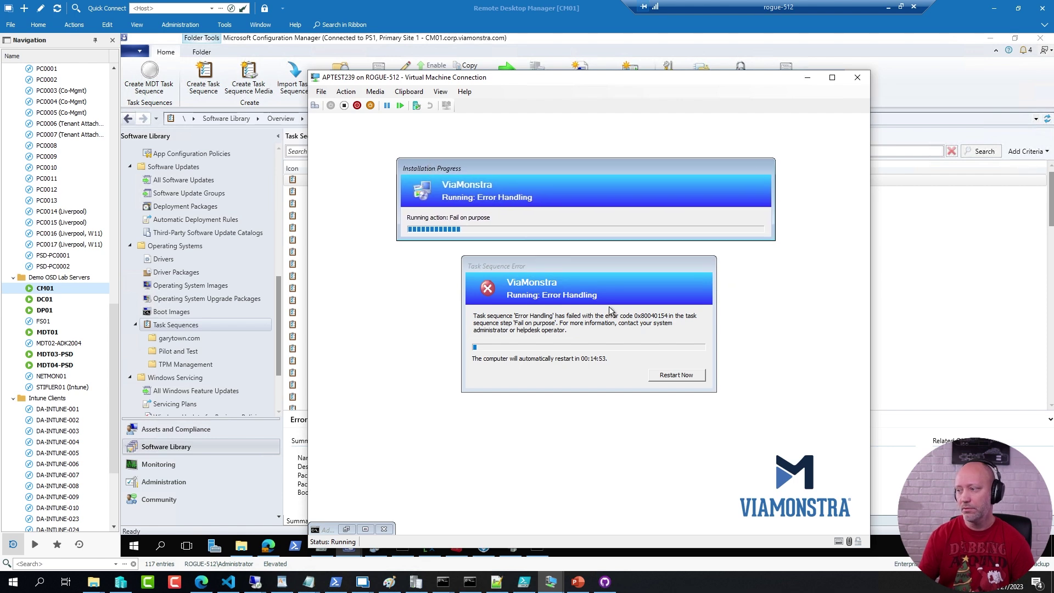
pyautogui.click(636, 320)
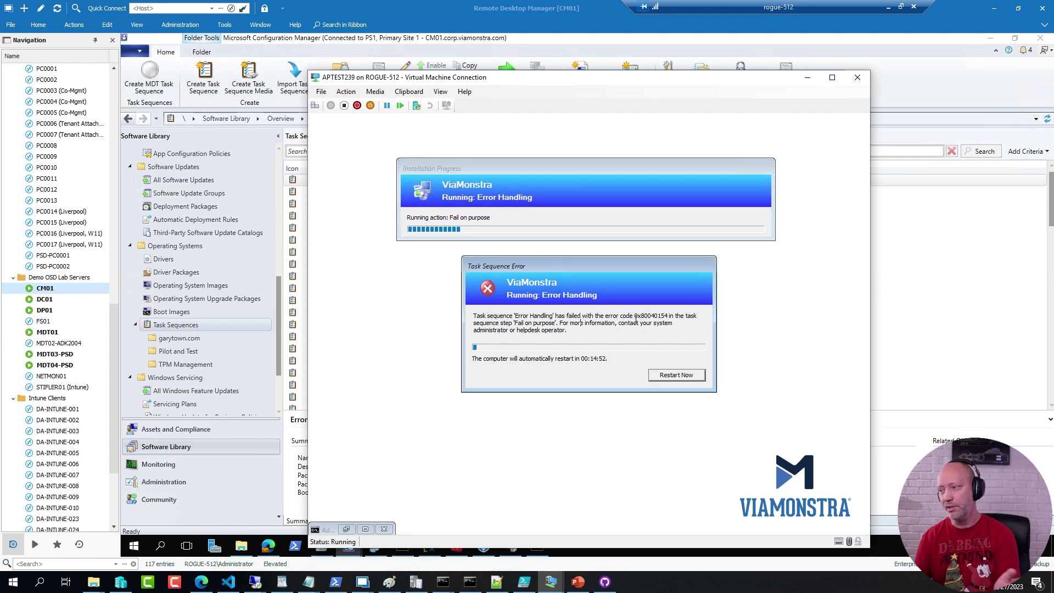
pyautogui.click(684, 375)
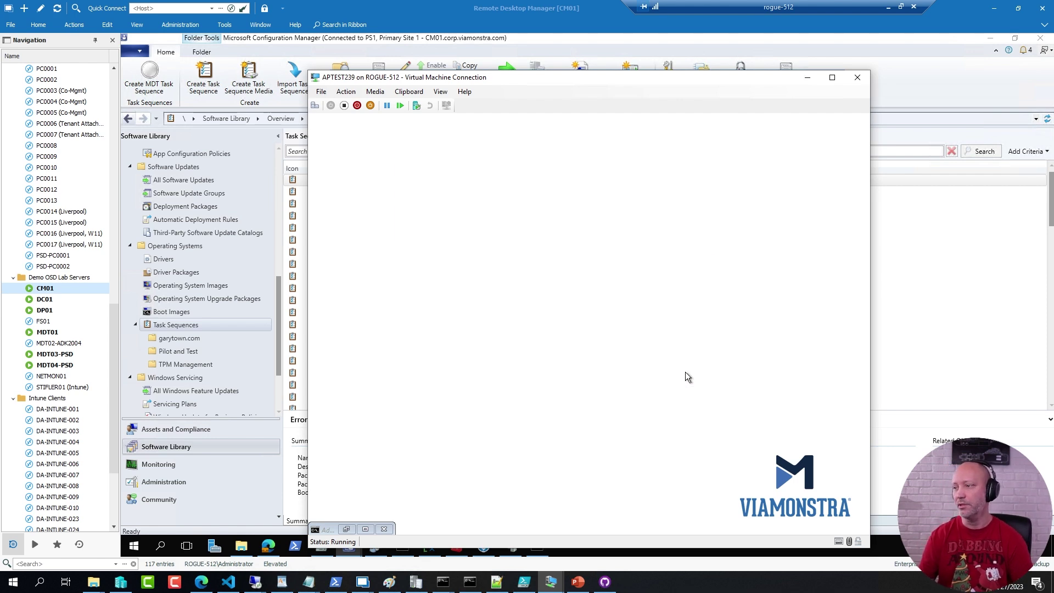
# - Restore the command prompt and list x:\ to check which text files the task sequence wrote before the restart
pyautogui.click(346, 529)
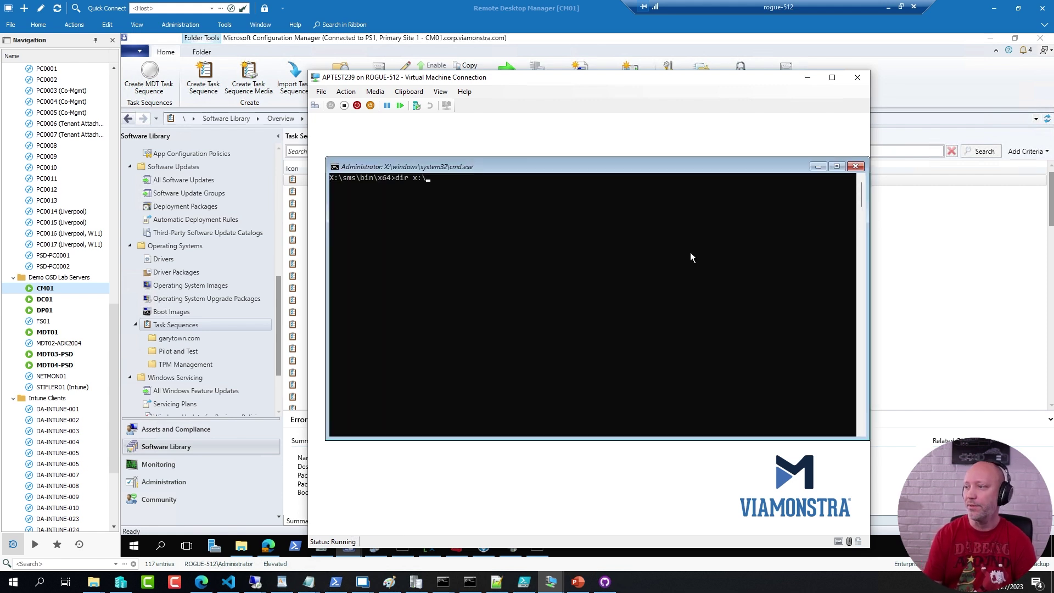
pyautogui.write('dir x:\\')
pyautogui.press('Return')
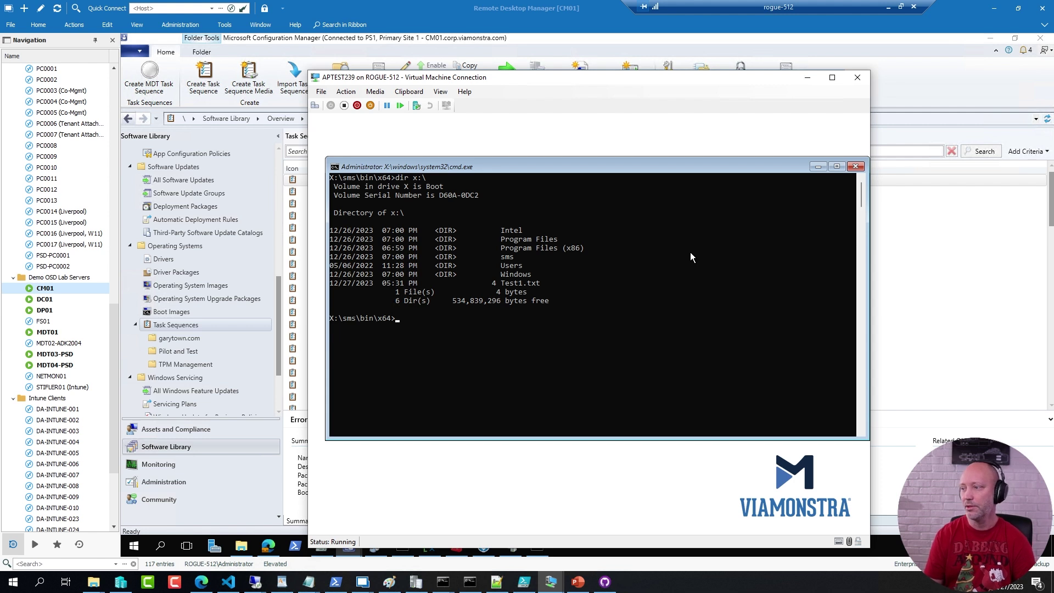
pyautogui.moveTo(496, 283); pyautogui.dragTo(542, 286)
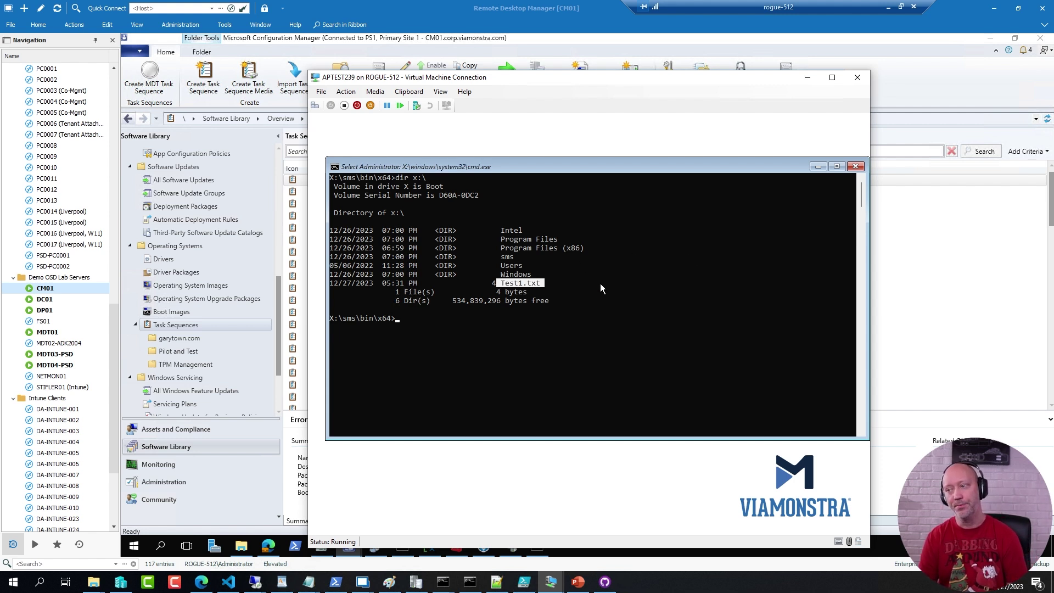
# - Reopen the Error Handling task sequence for editing and turn on Continue on error for the Initialization group
pyautogui.click(164, 327)
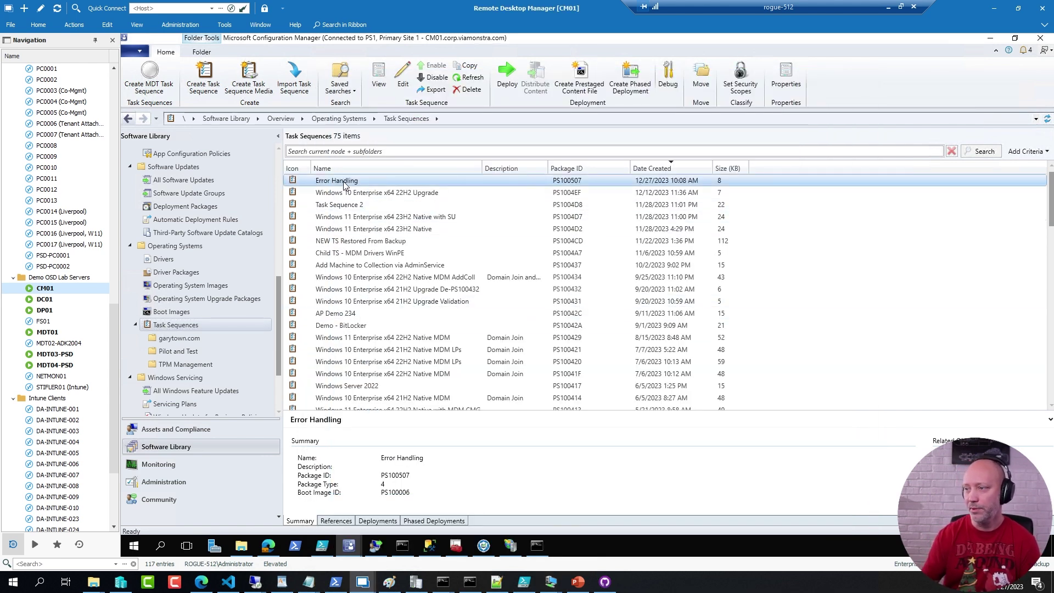
pyautogui.rightClick(343, 181)
pyautogui.click(250, 206)
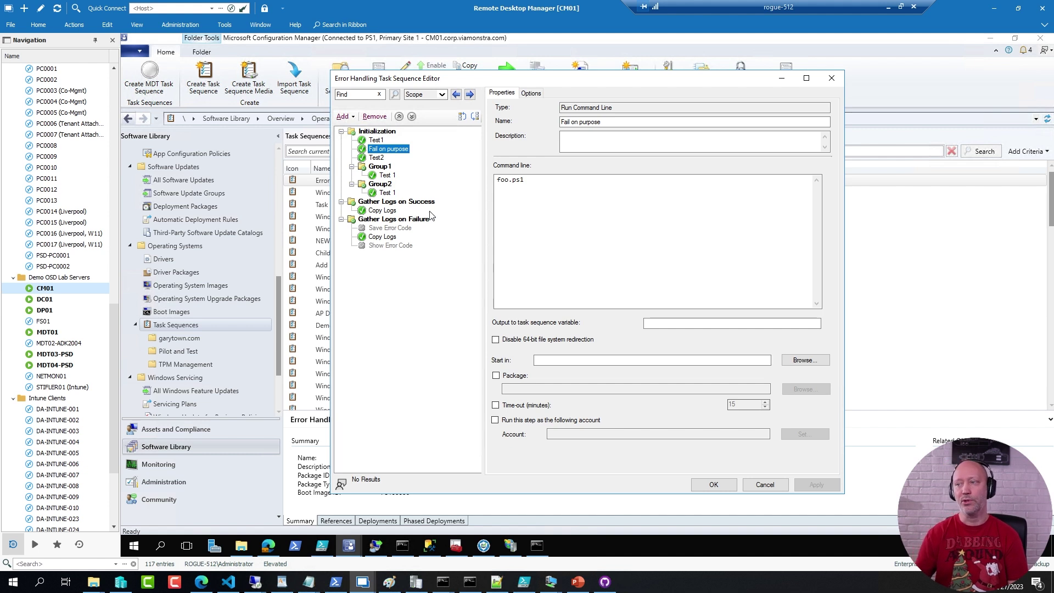
pyautogui.click(388, 132)
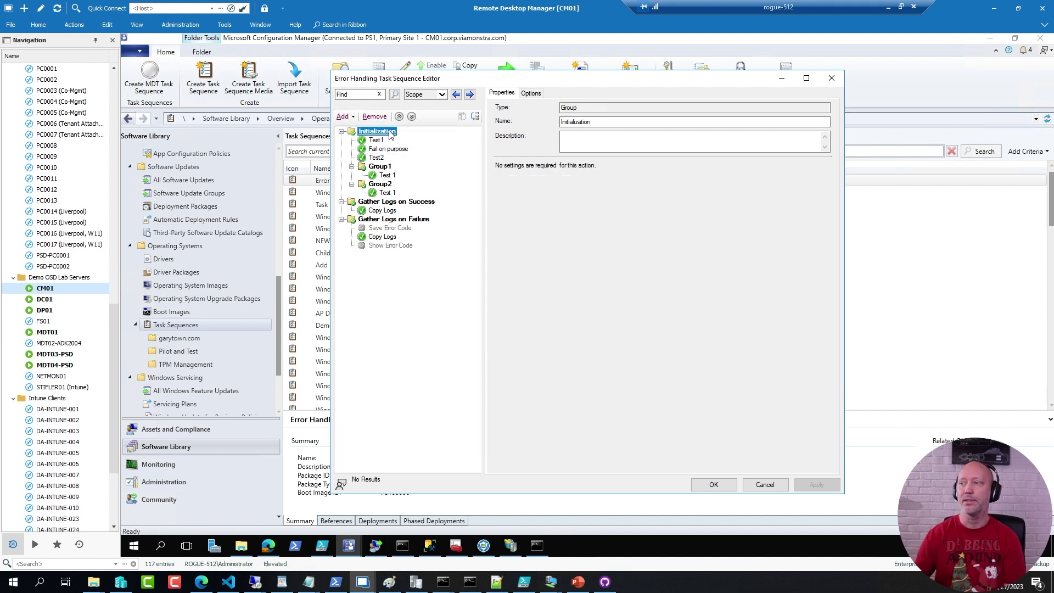
pyautogui.click(534, 94)
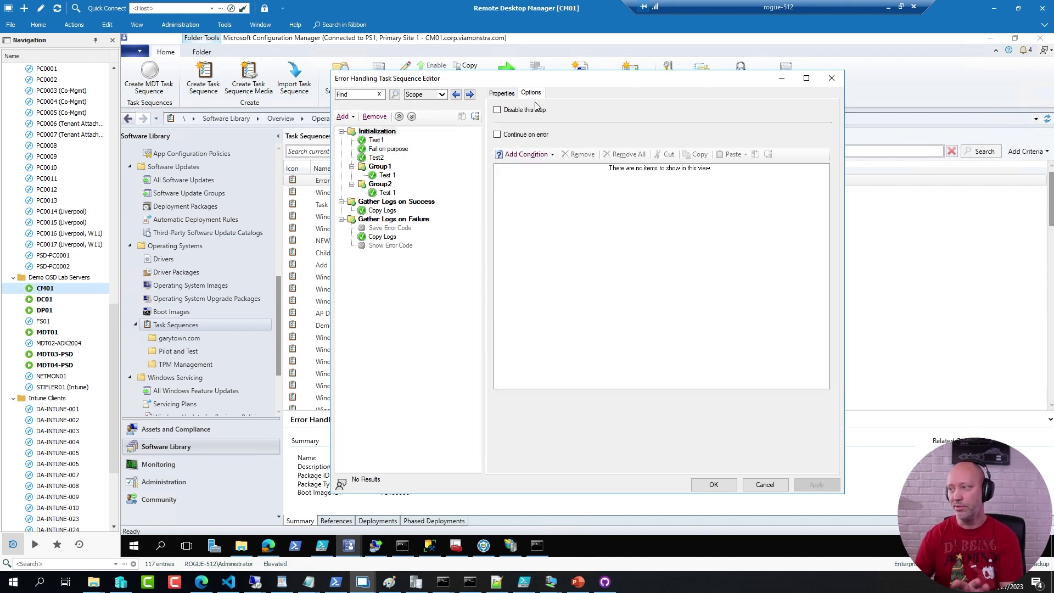
pyautogui.click(517, 111)
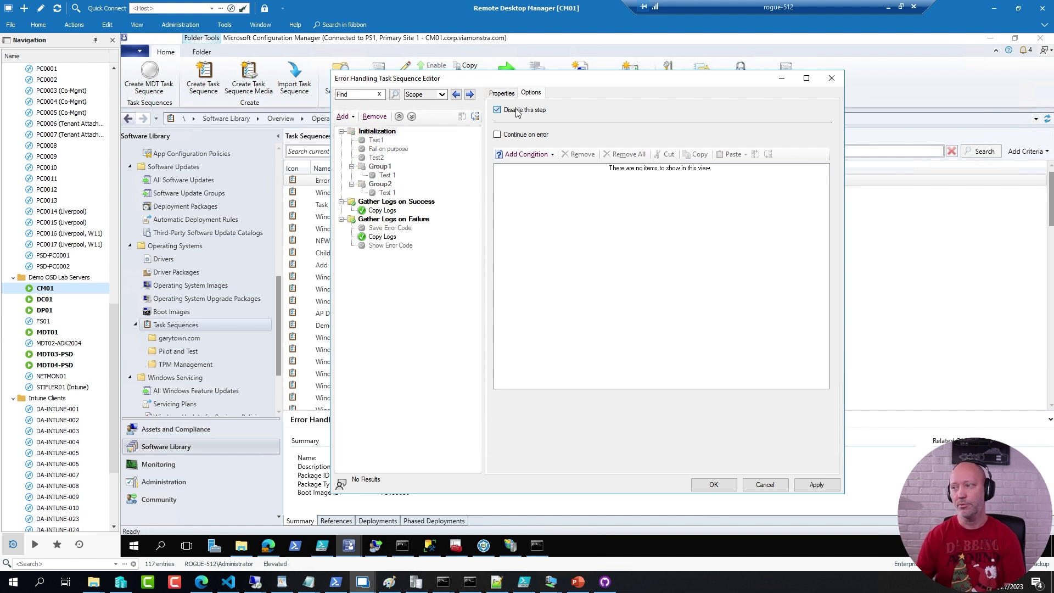
pyautogui.click(517, 112)
pyautogui.click(518, 137)
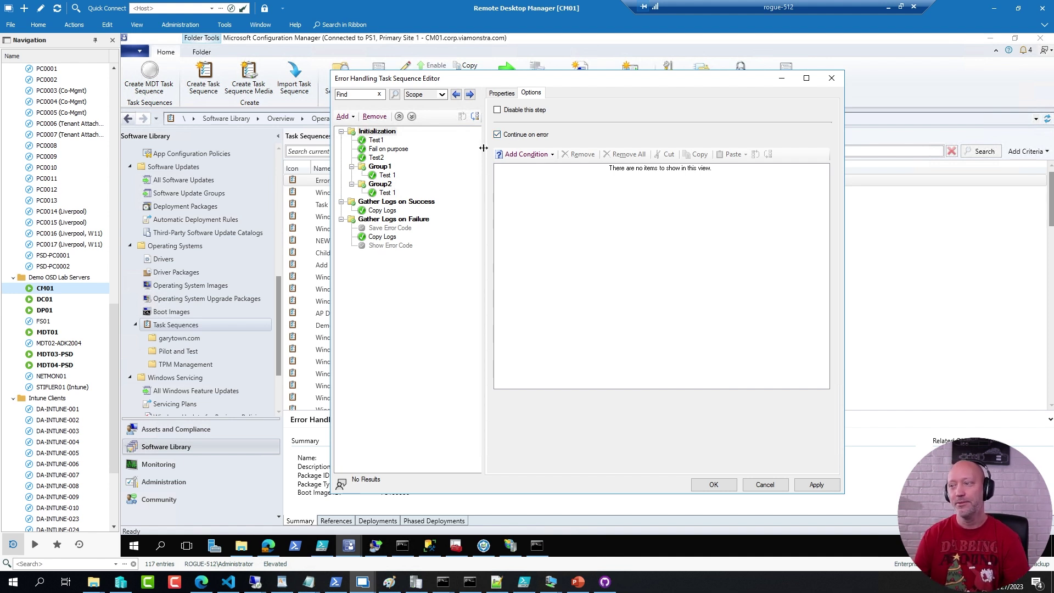
# - Review the Fail on purpose step, the success group's Copy Logs command, and the run conditions of both Gather Logs groups
pyautogui.click(384, 150)
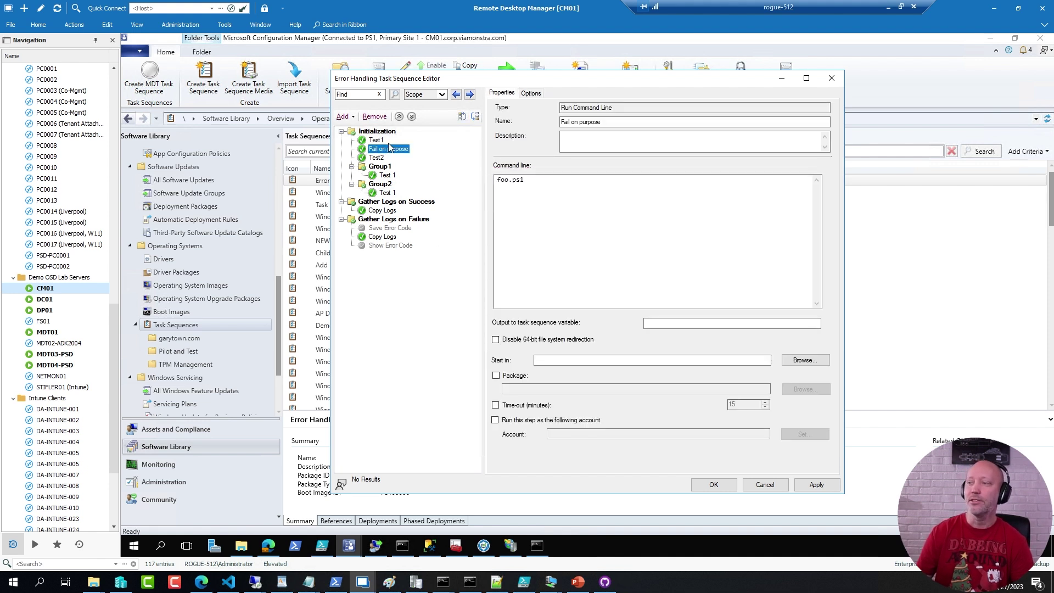
pyautogui.click(387, 203)
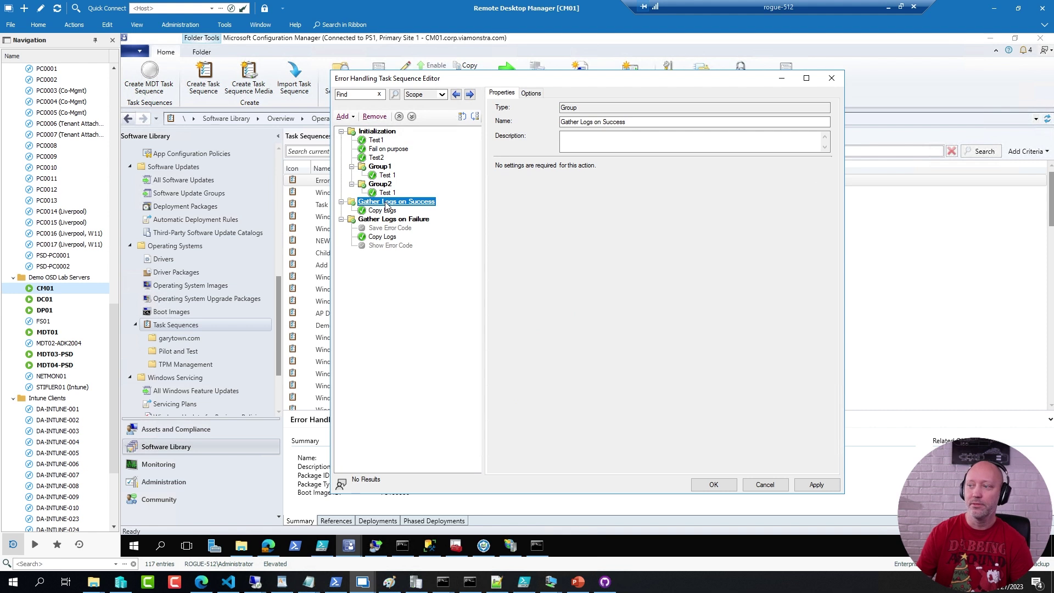
pyautogui.click(530, 93)
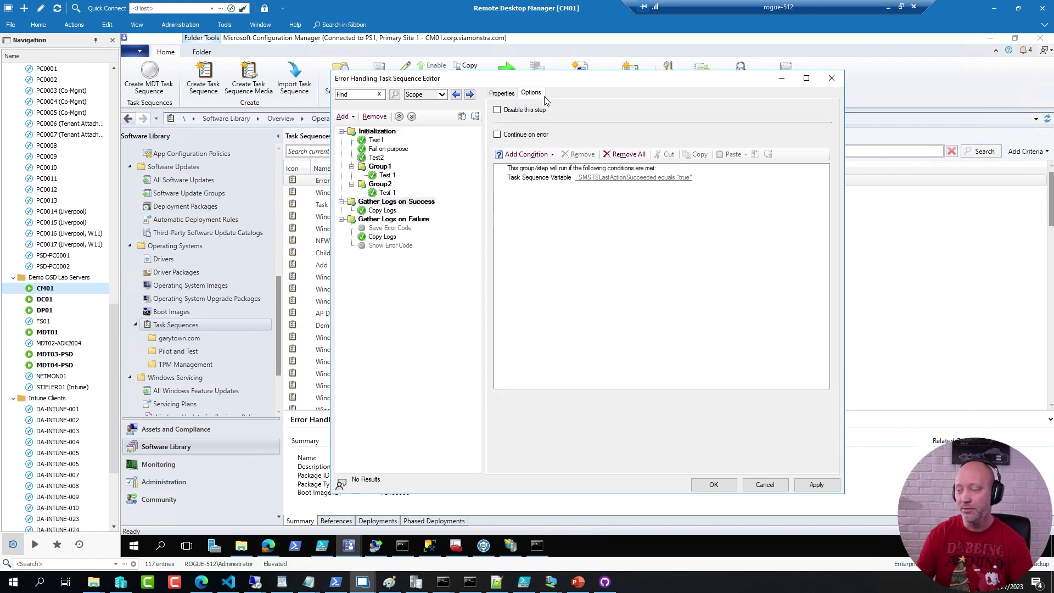
pyautogui.click(382, 210)
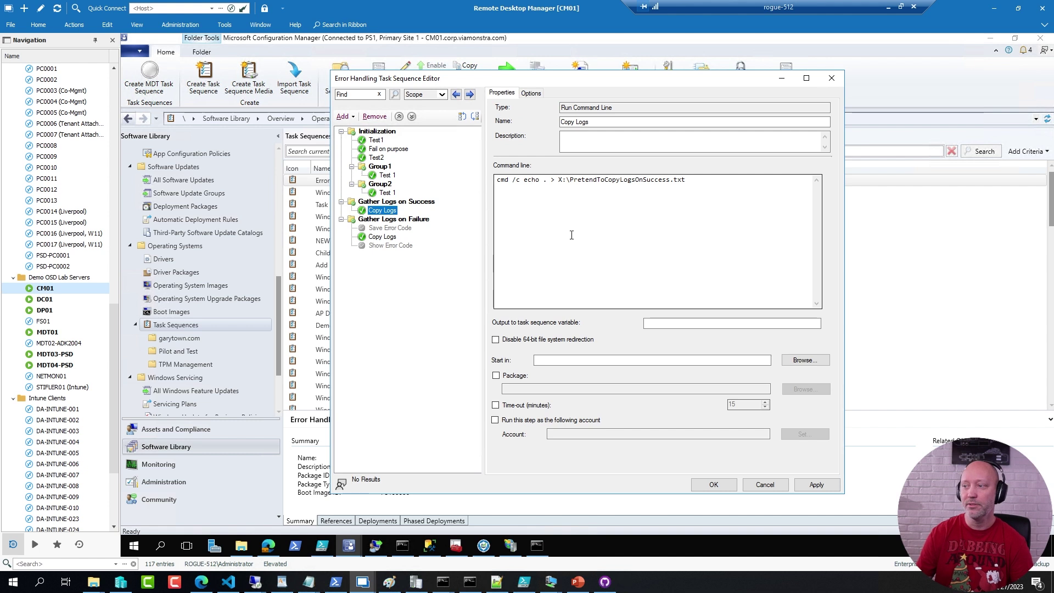
pyautogui.click(394, 220)
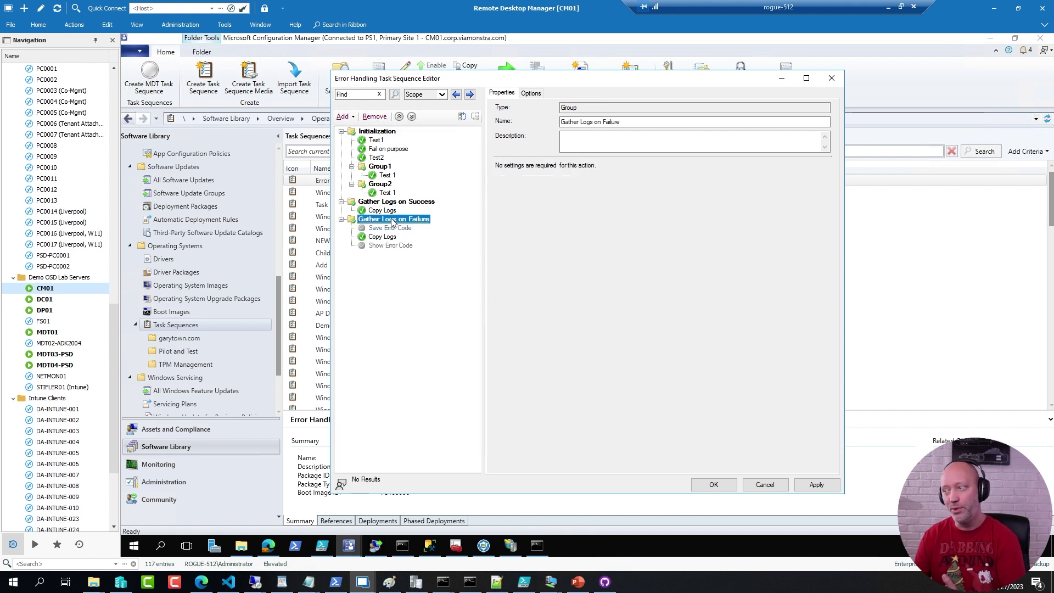
pyautogui.click(531, 94)
pyautogui.click(387, 220)
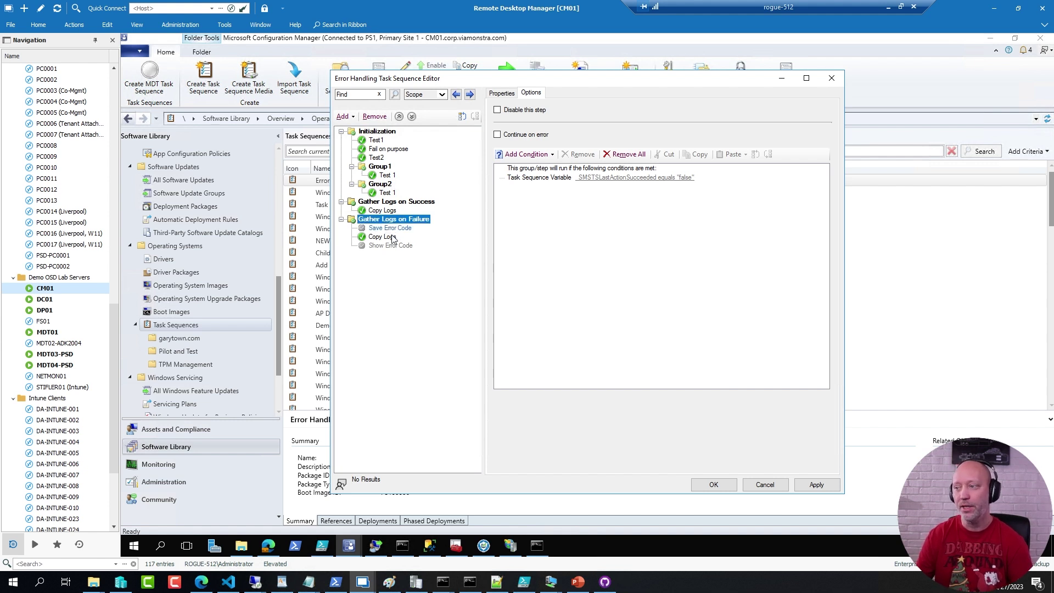
# - Turn on Disable 64-bit file system redirection for the failure group's Copy Logs step and apply the change
pyautogui.click(388, 237)
pyautogui.moveTo(614, 176); pyautogui.dragTo(694, 178)
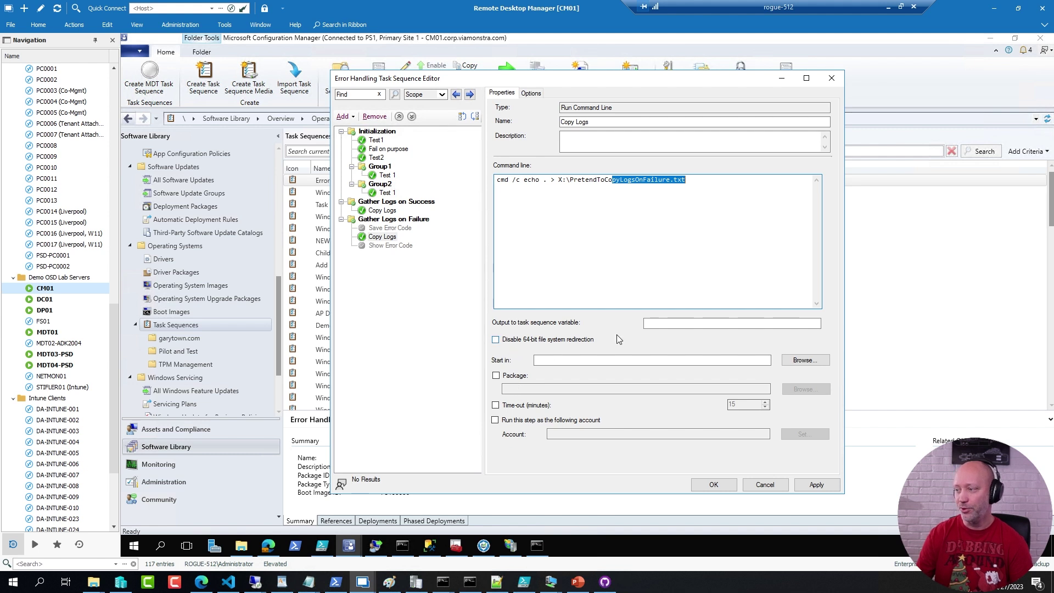
pyautogui.click(593, 339)
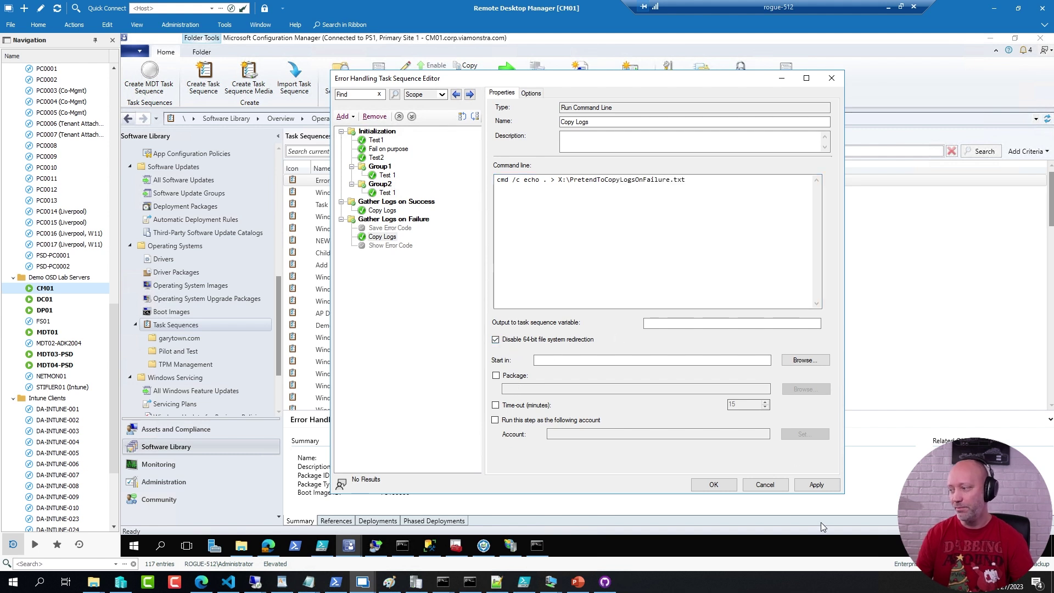
pyautogui.click(821, 486)
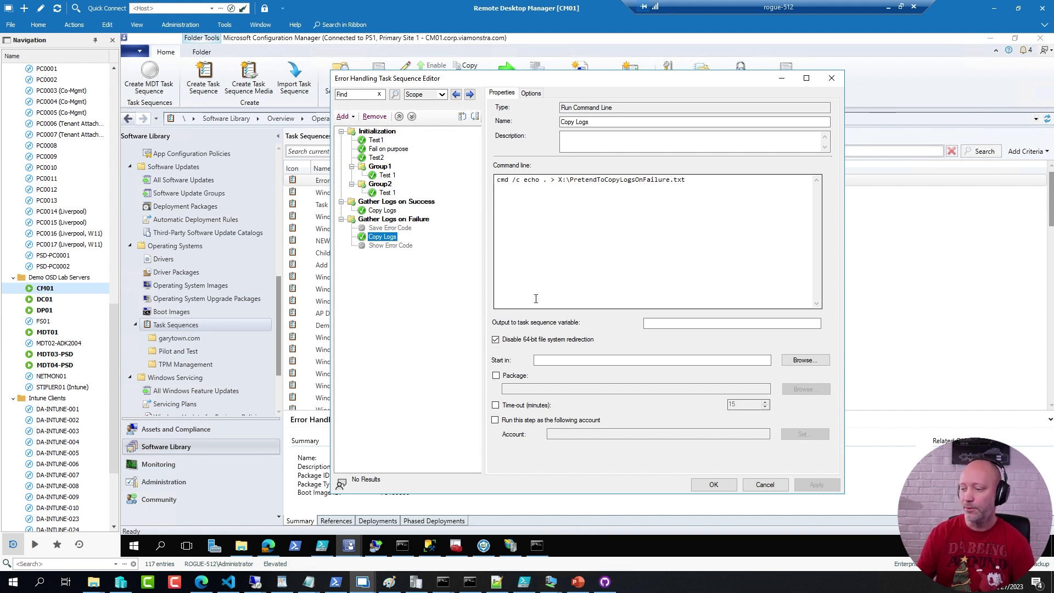
# - Switch to the APTEST239 virtual machine, reset it, boot from the media, and try to proceed to the task sequence selection
pyautogui.moveTo(551, 583)
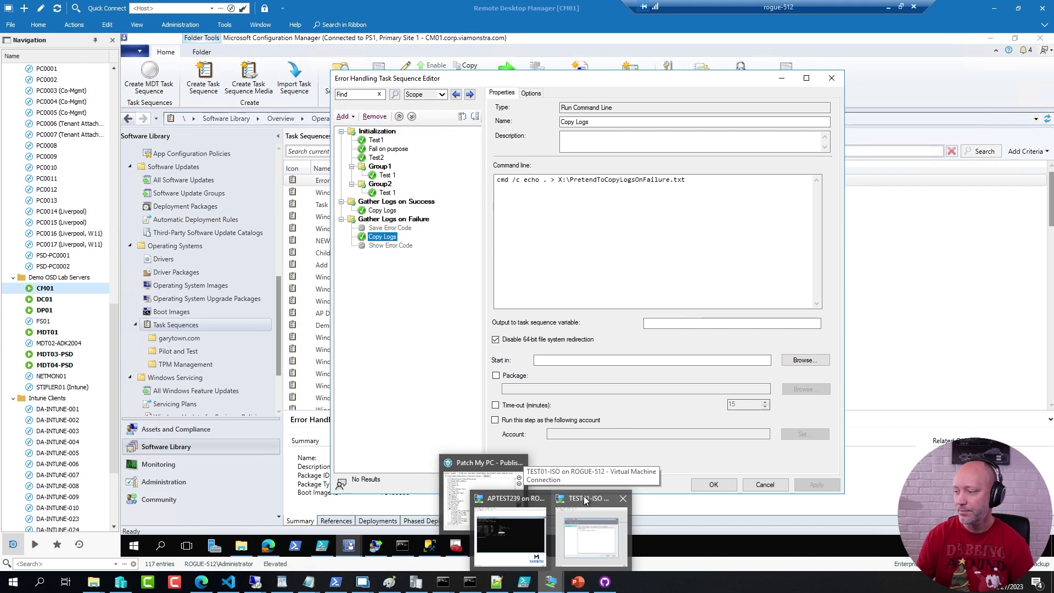
pyautogui.click(506, 497)
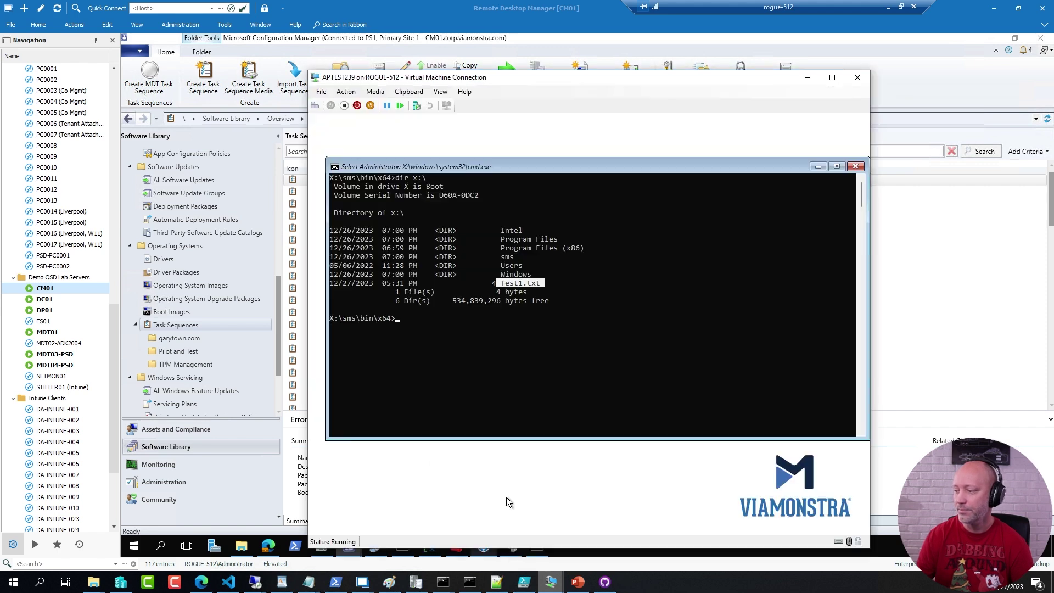
pyautogui.click(403, 106)
pyautogui.click(611, 334)
pyautogui.press('Return')
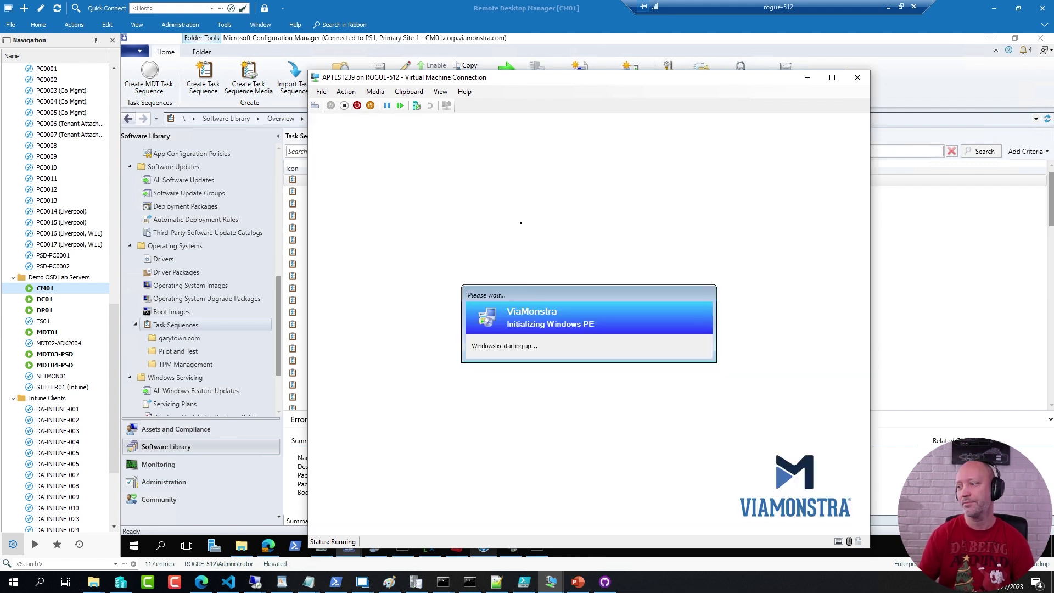
pyautogui.click(642, 420)
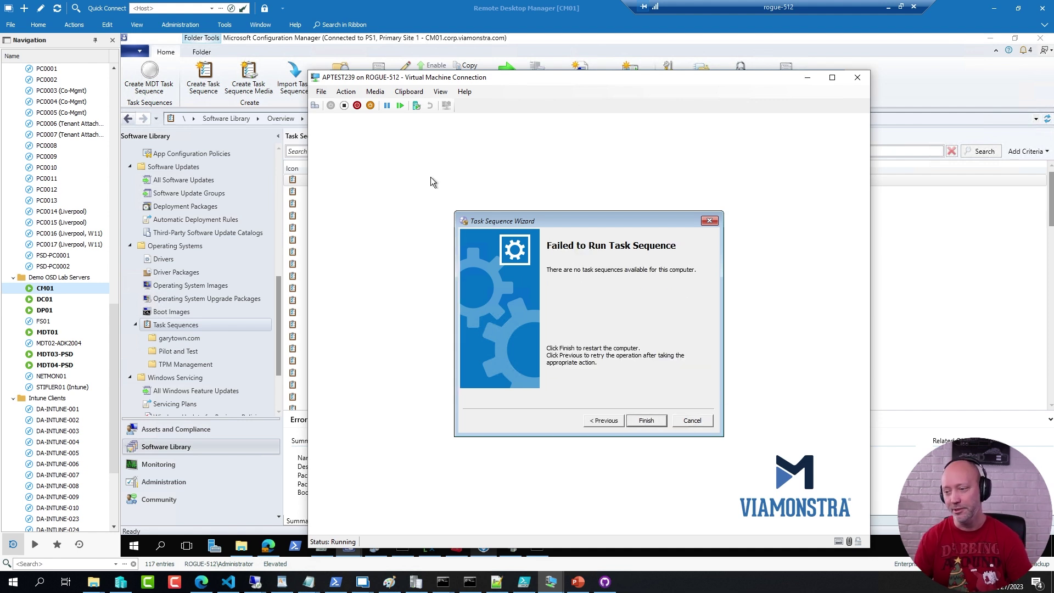
# - Search all devices in Assets and Compliance for "unknown" and delete the device record named Unknown
pyautogui.click(209, 433)
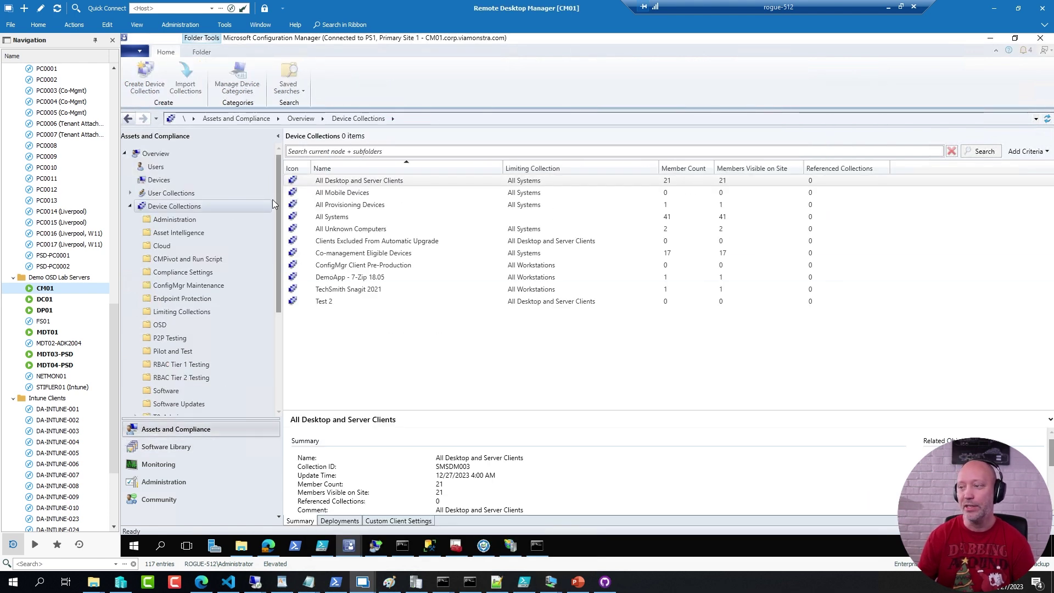
pyautogui.doubleClick(366, 230)
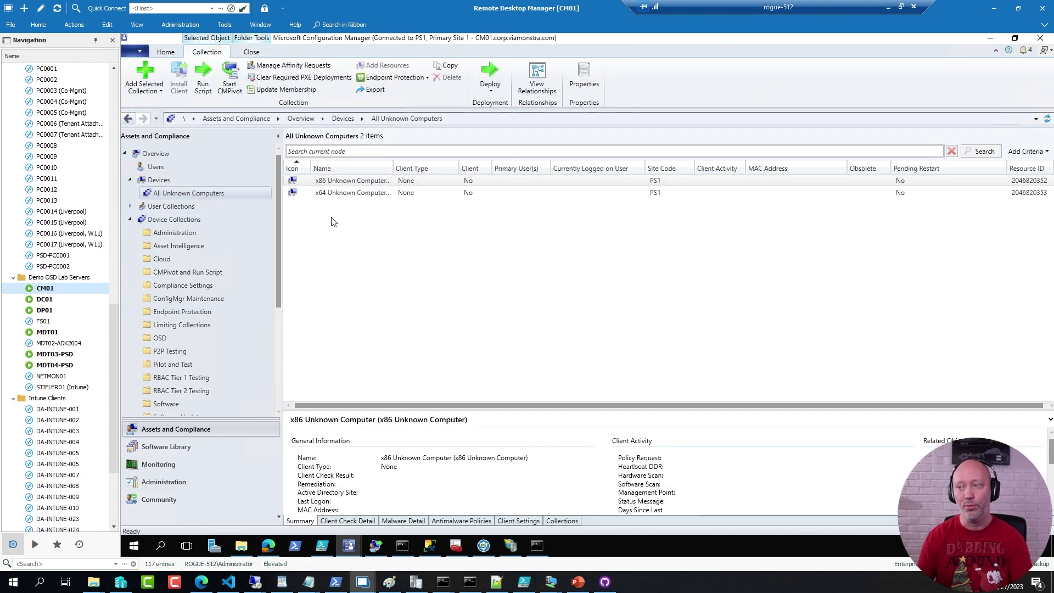
pyautogui.click(159, 181)
pyautogui.click(331, 152)
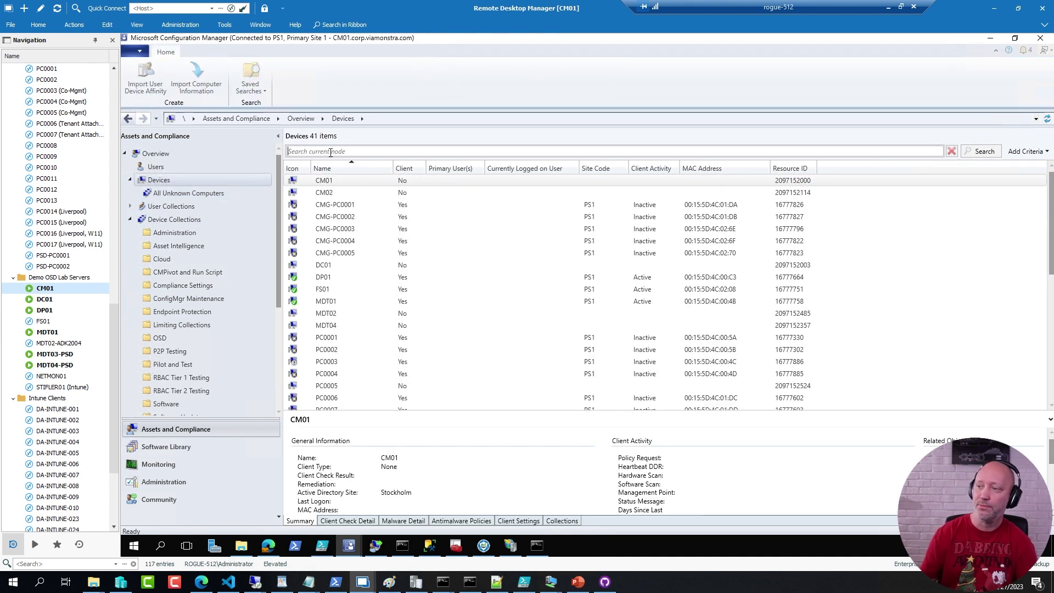
pyautogui.write('unknown')
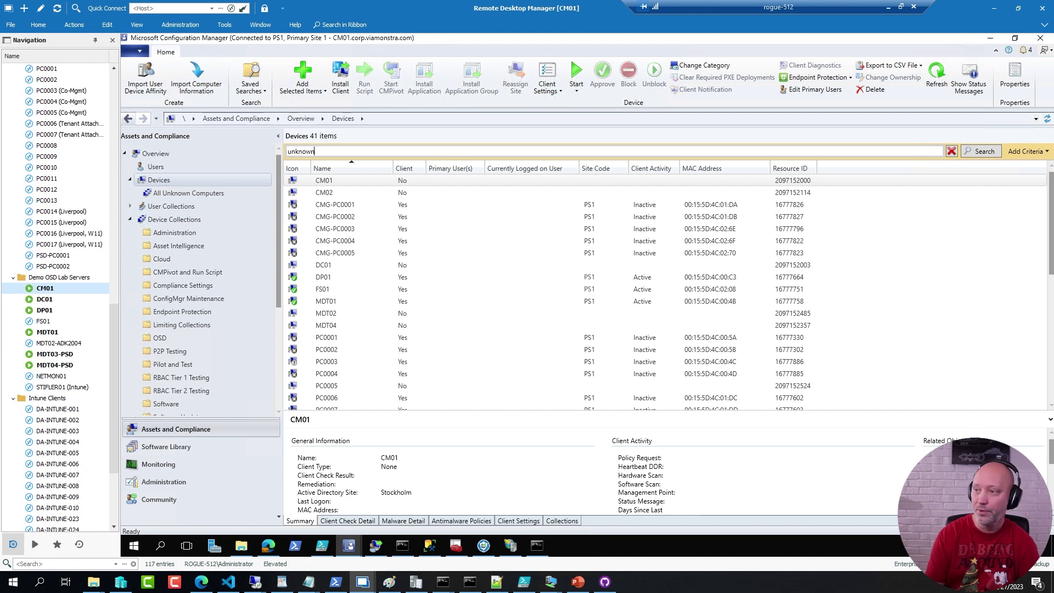
pyautogui.press('Return')
pyautogui.rightClick(342, 181)
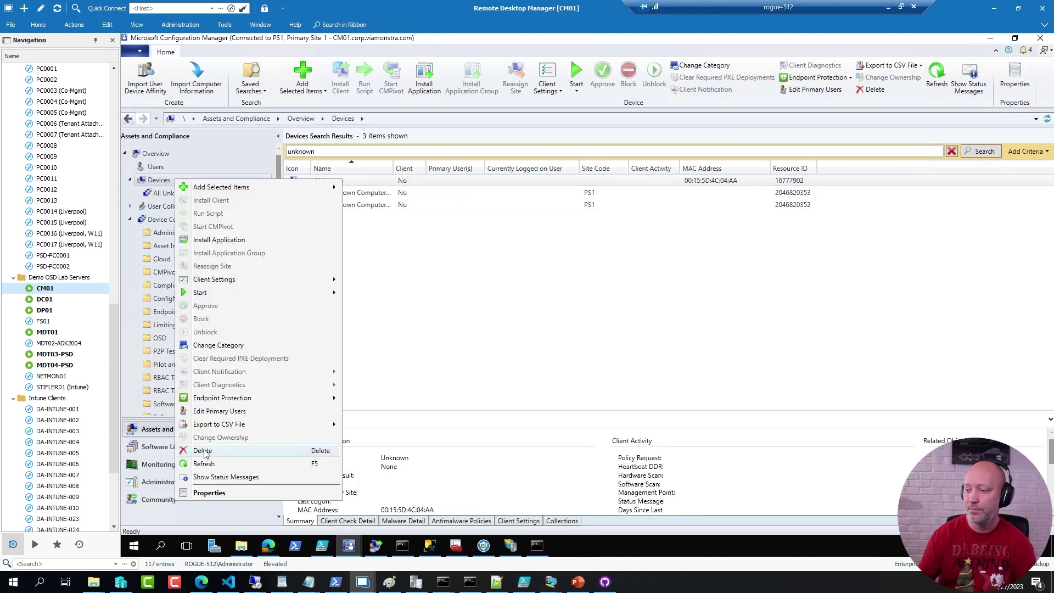
pyautogui.click(203, 452)
pyautogui.click(617, 385)
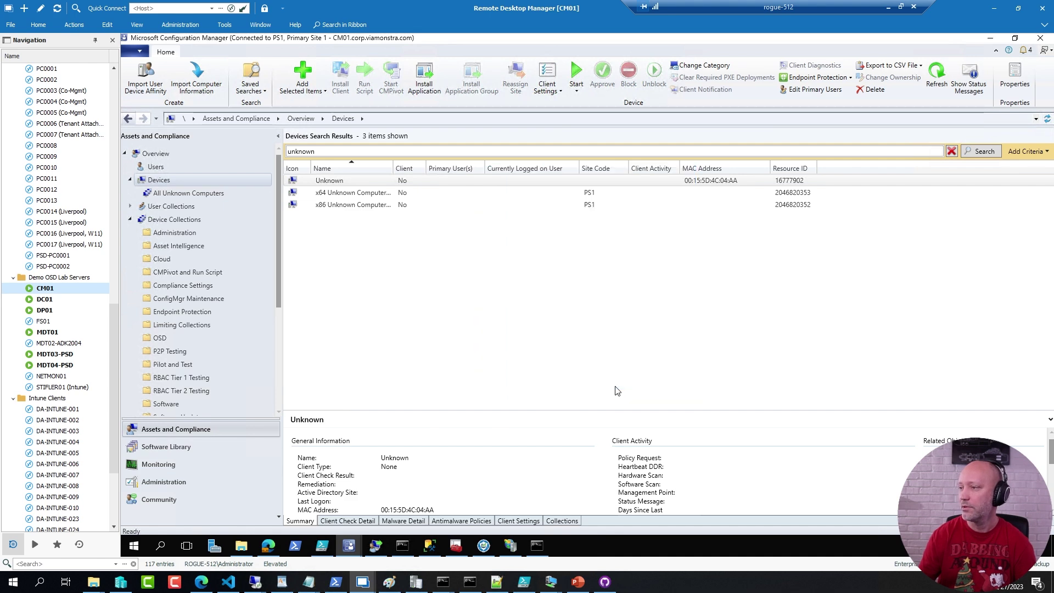
# - Close the TEST01-ISO virtual machine connection and return to the APTEST239 machine
pyautogui.moveTo(553, 585)
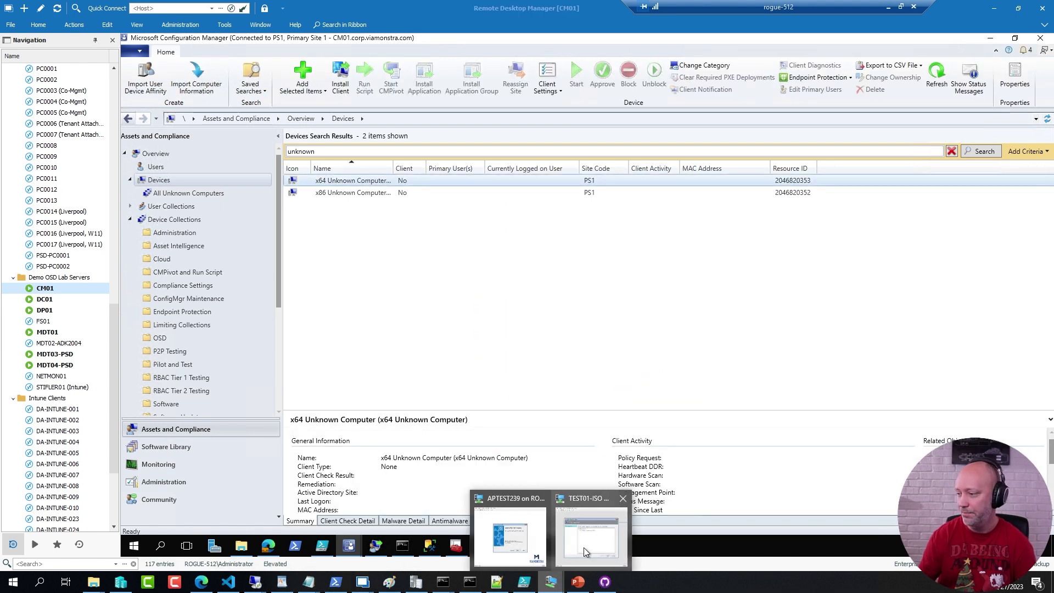
pyautogui.click(581, 548)
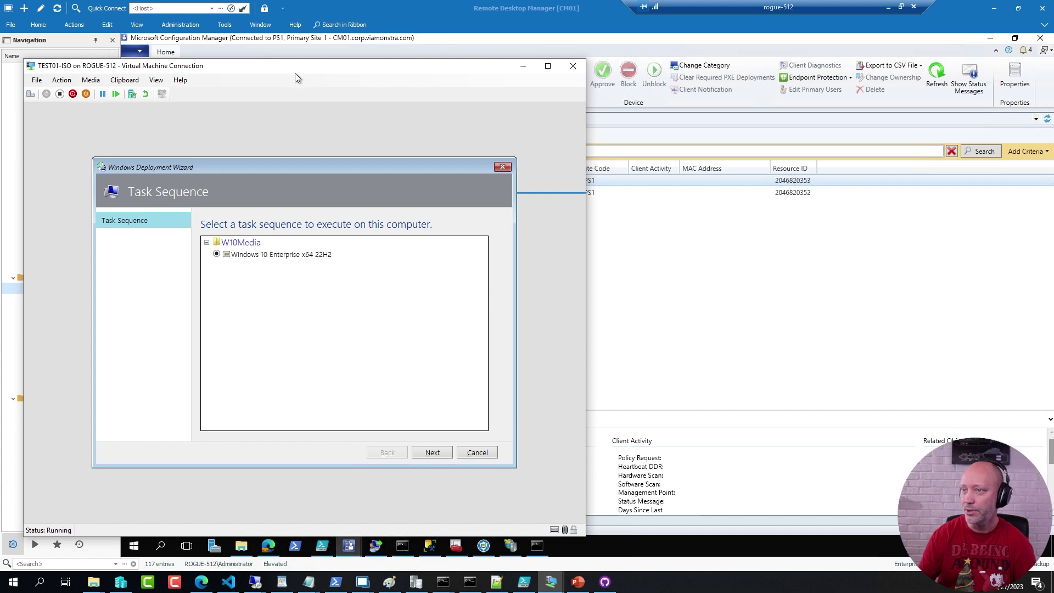
pyautogui.click(574, 68)
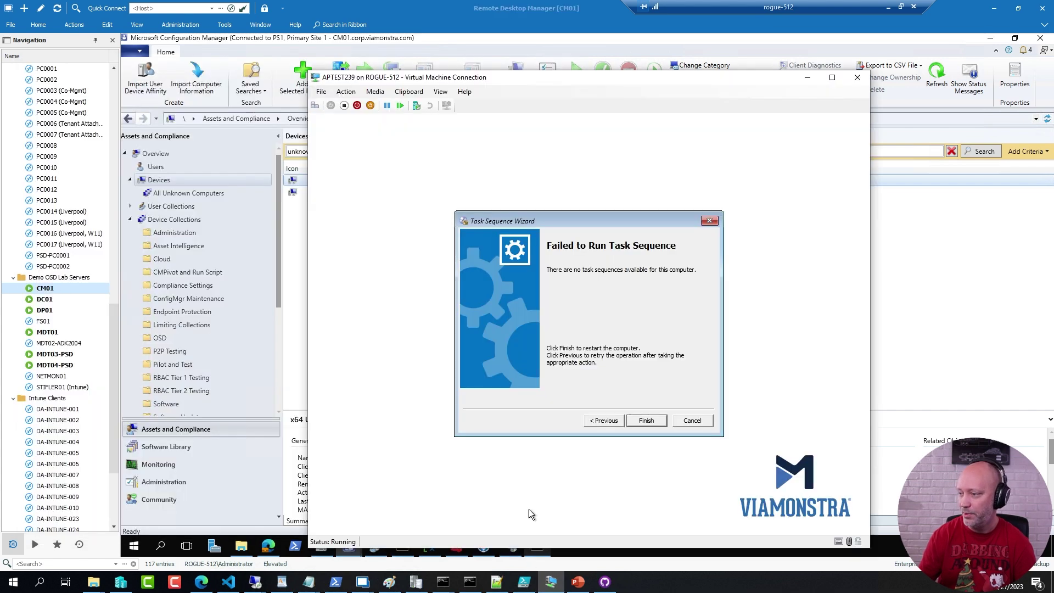
# - Reset APTEST239, boot it from the media again, and proceed to the wizard's list of available task sequences
pyautogui.click(400, 106)
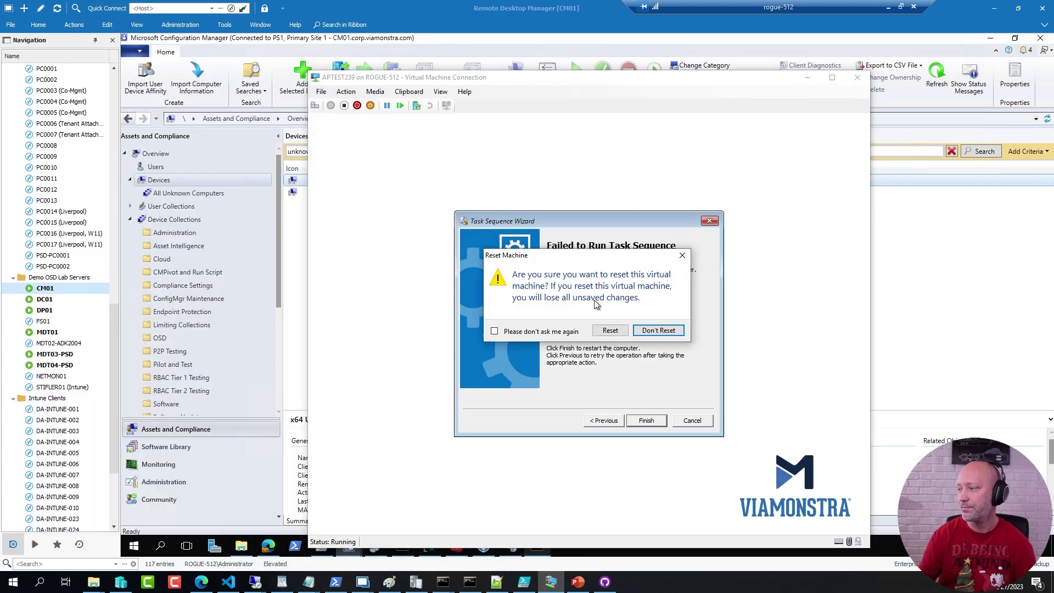
pyautogui.click(609, 333)
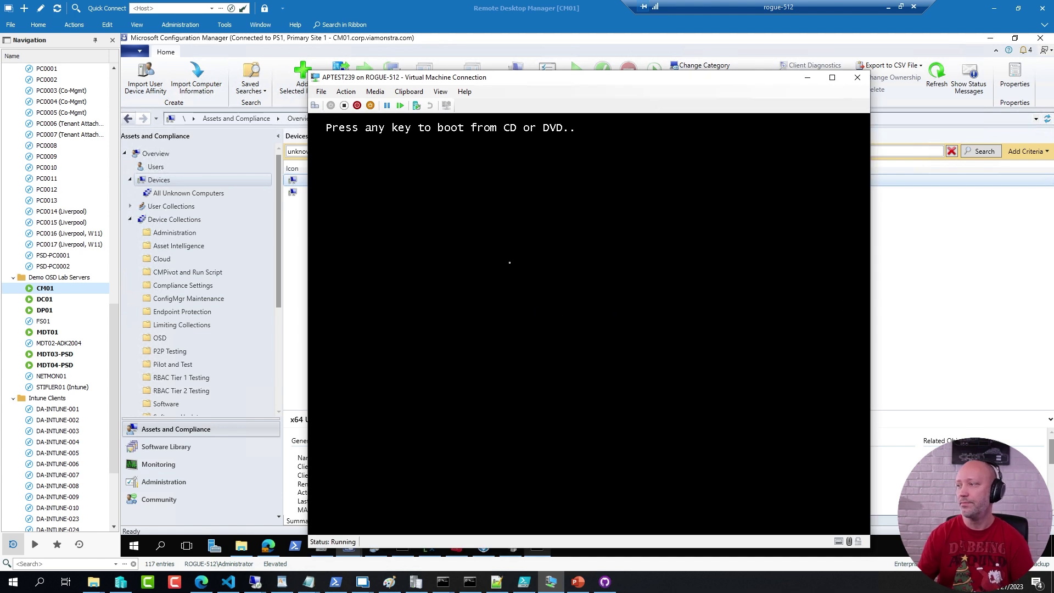
pyautogui.press('Return')
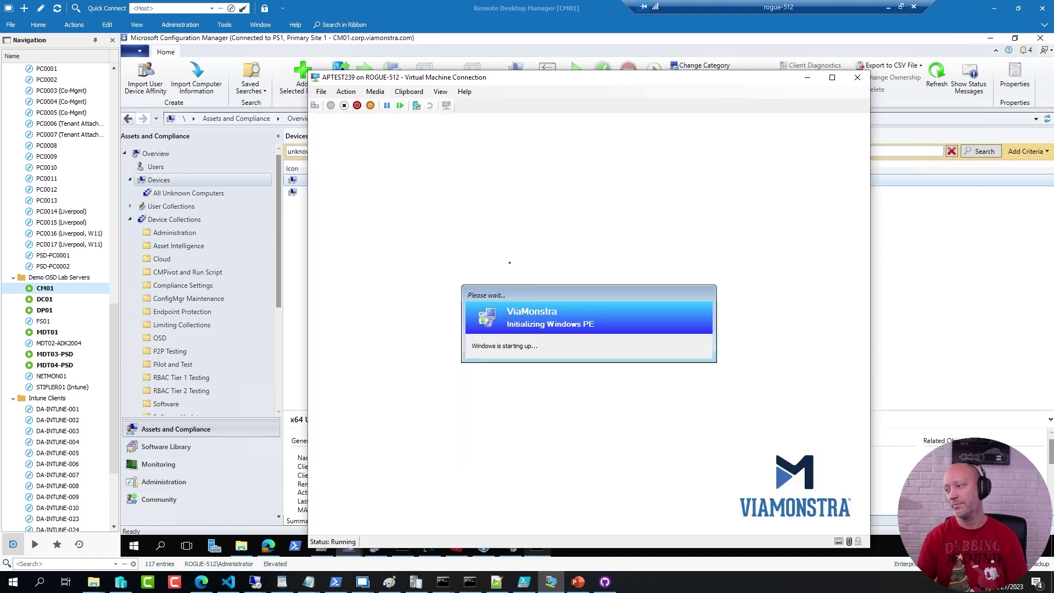
pyautogui.click(646, 421)
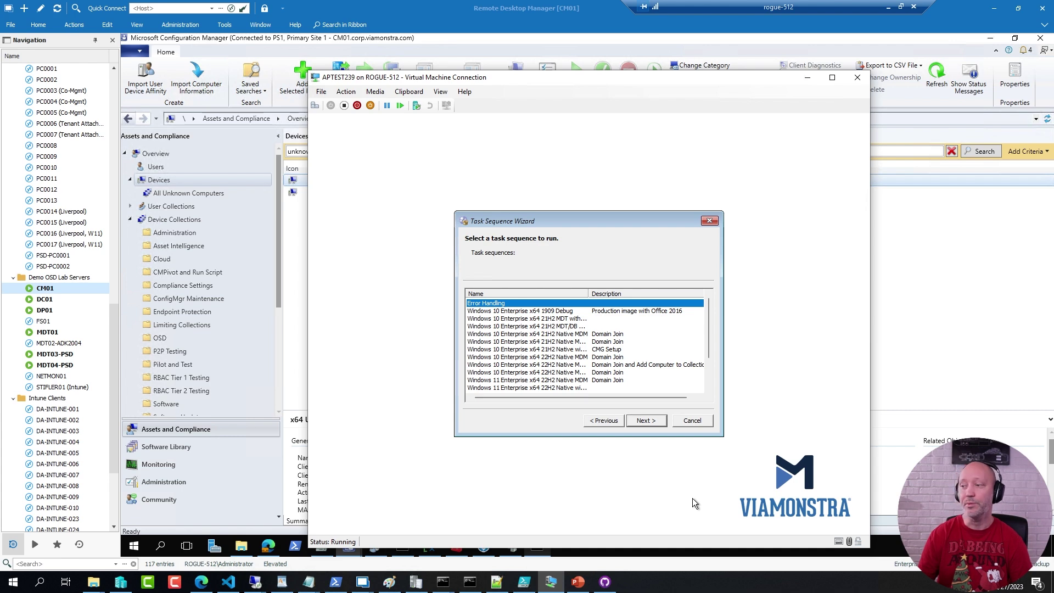
# - Open a command prompt and minimize it, then run the Error Handling task sequence without editing its OSDComputerName variable
pyautogui.press('F8')
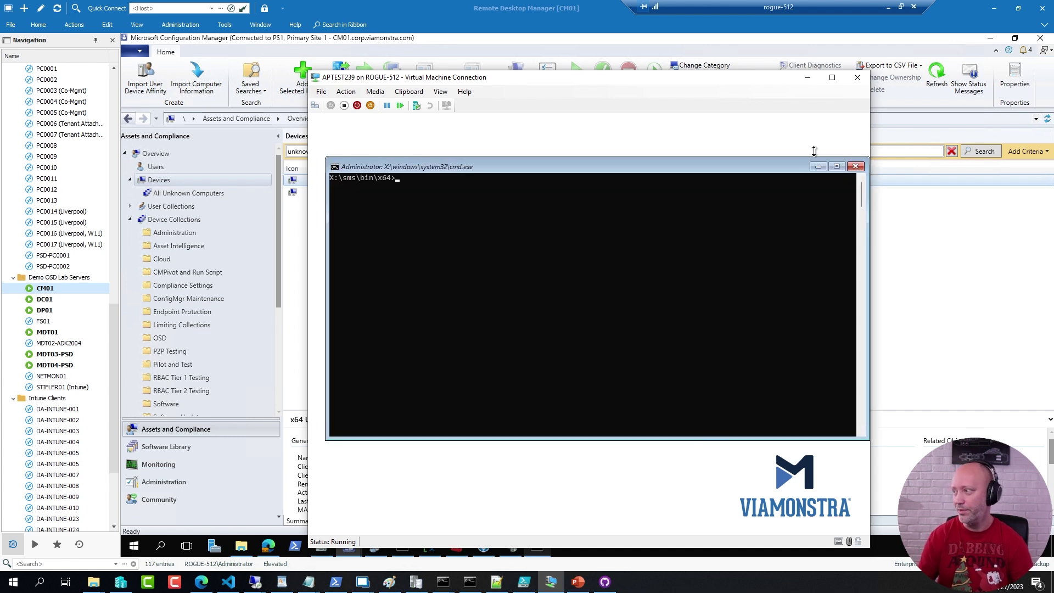
pyautogui.click(818, 165)
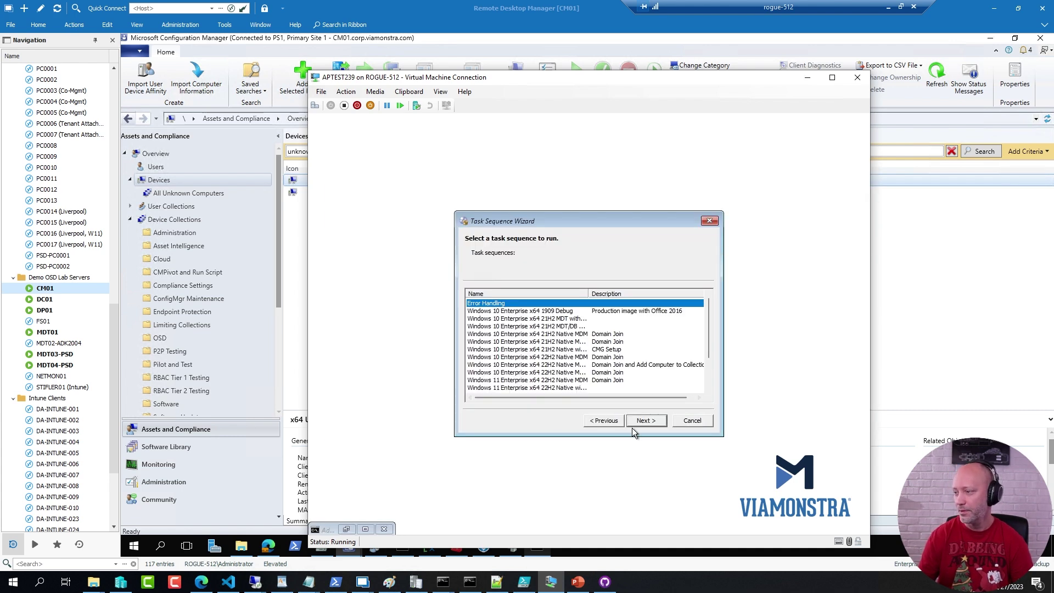
pyautogui.click(651, 421)
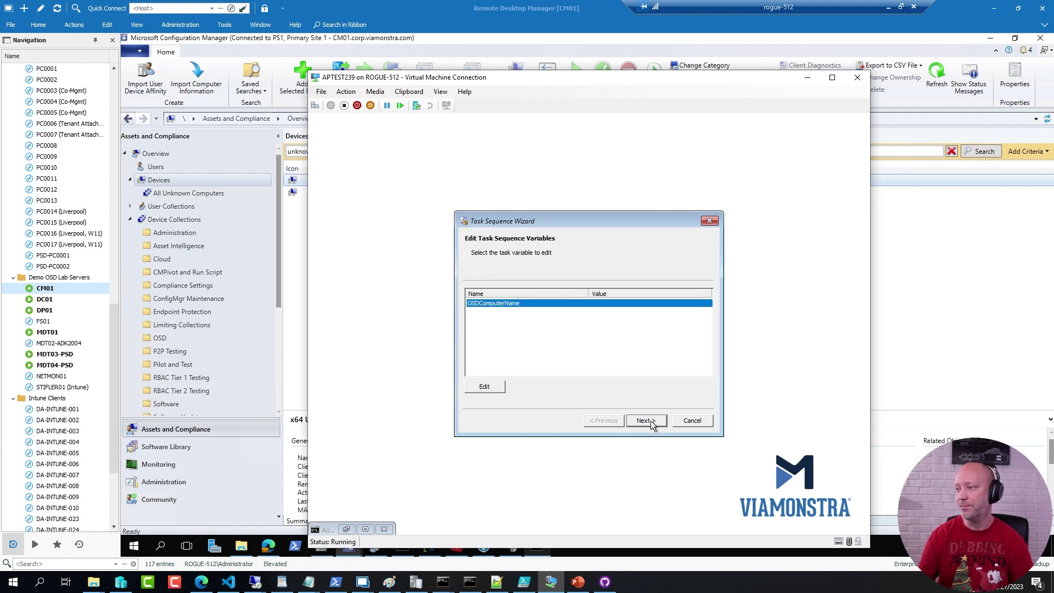
pyautogui.click(650, 420)
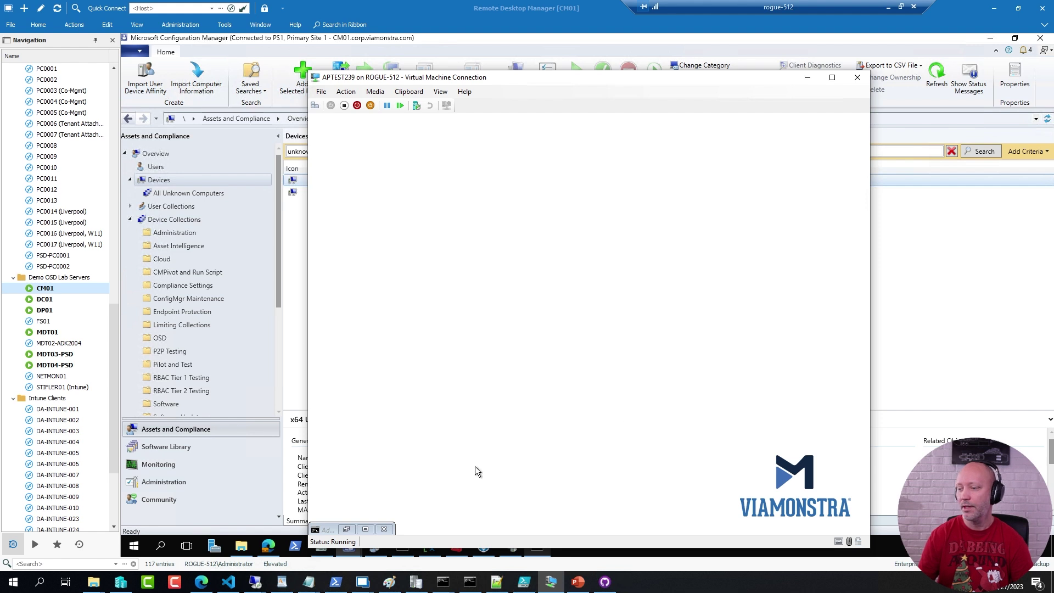
# - Restore the command prompt, list x:\ with dir, and highlight the text file written by the failure group
pyautogui.click(350, 531)
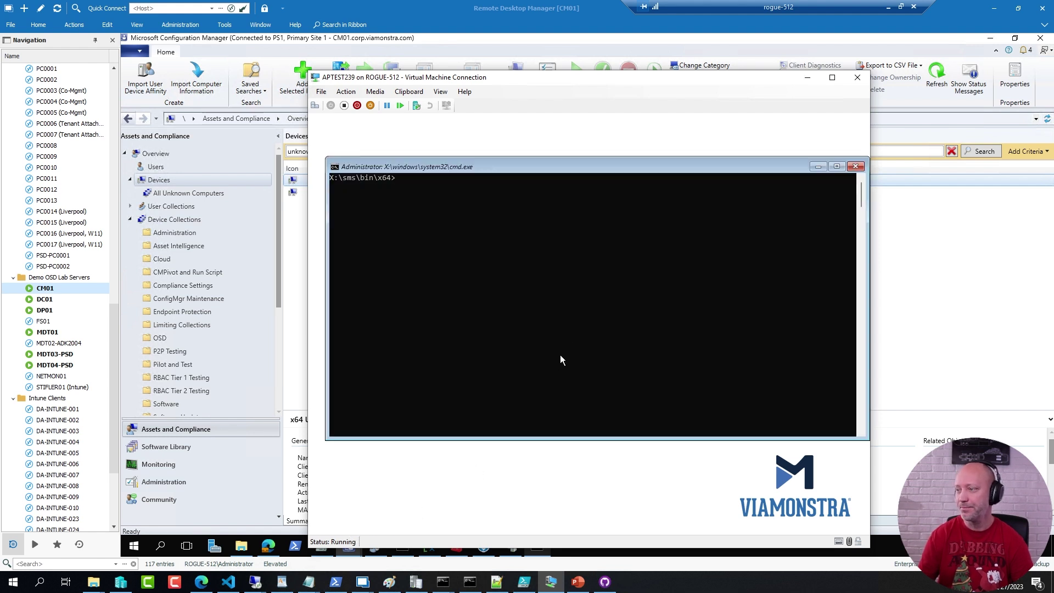
pyautogui.write('dir x')
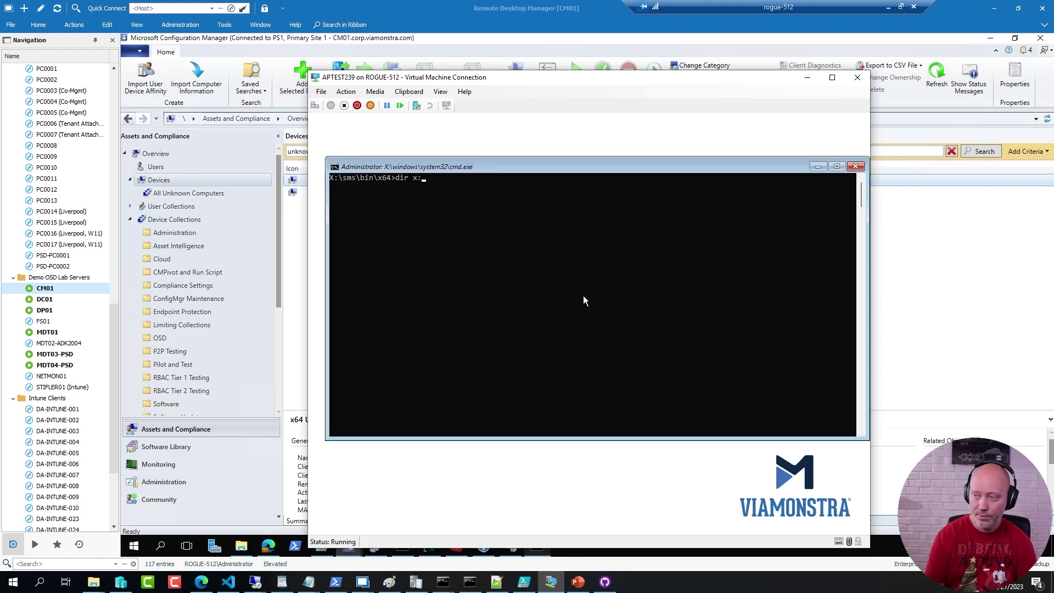
pyautogui.write(':\\')
pyautogui.press('Return')
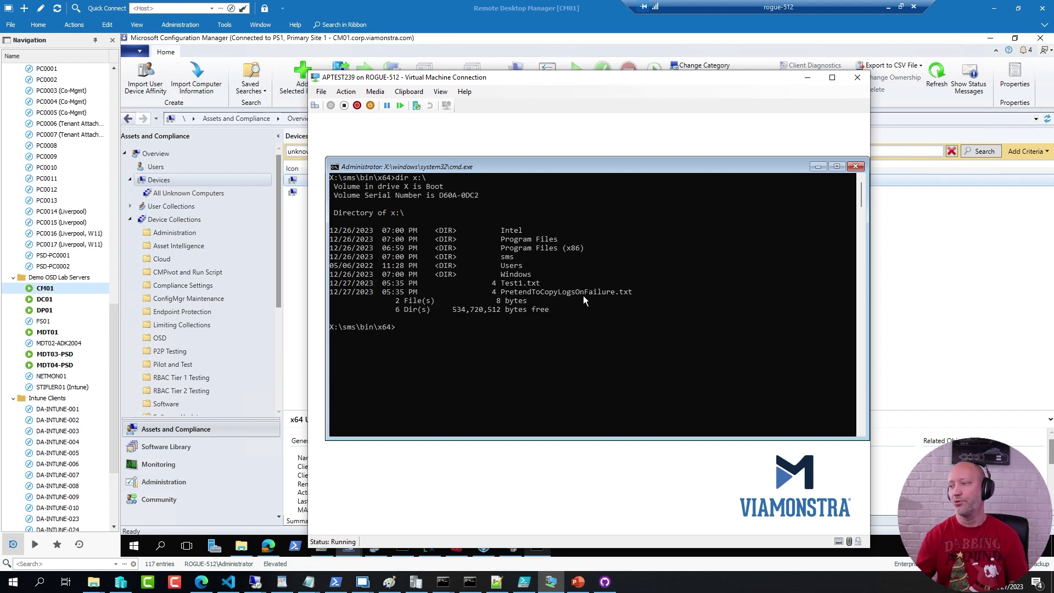
pyautogui.moveTo(501, 284); pyautogui.dragTo(627, 292)
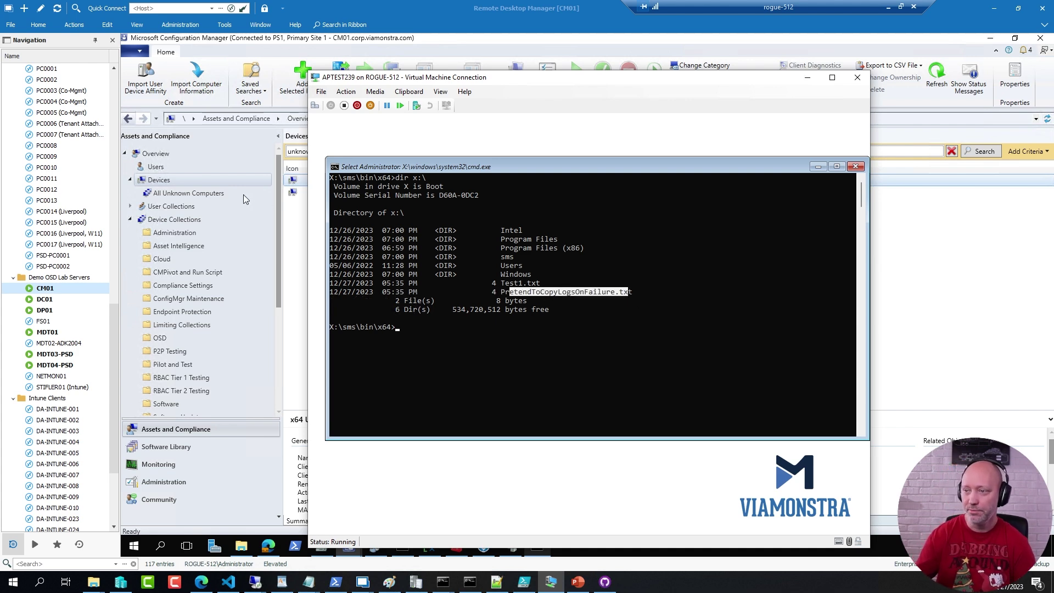
# - Return to the Error Handling task sequence in the Software Library and review the Test1 and Fail on purpose command lines
pyautogui.click(189, 446)
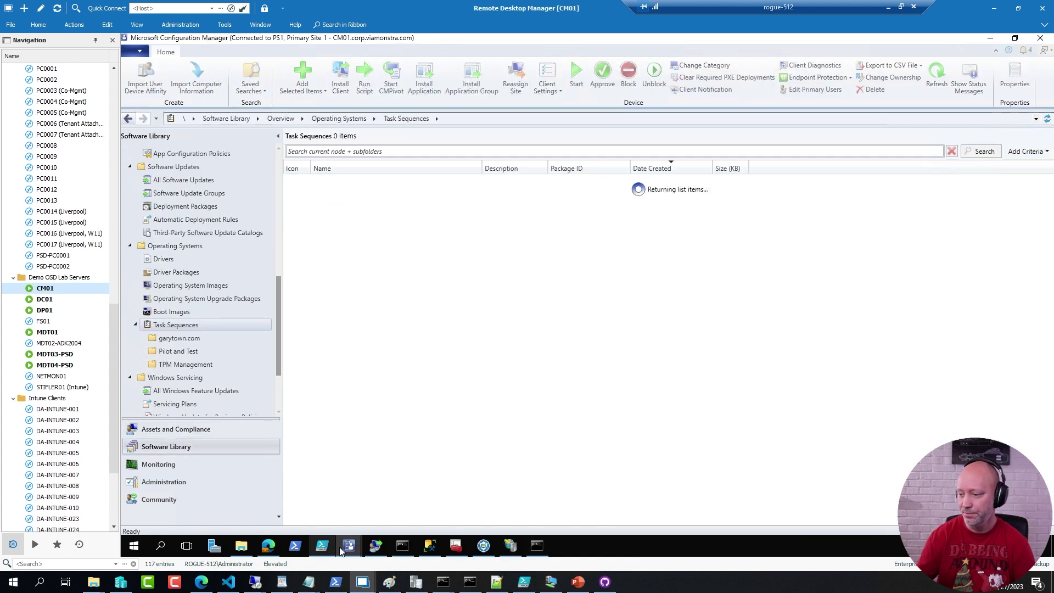
pyautogui.moveTo(349, 545)
pyautogui.click(396, 513)
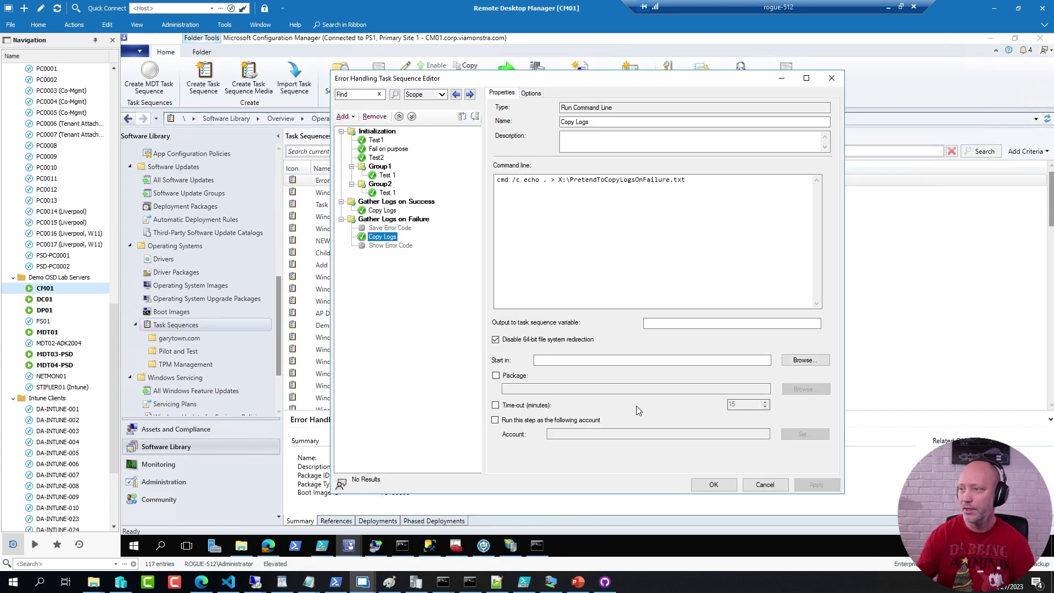
pyautogui.click(376, 141)
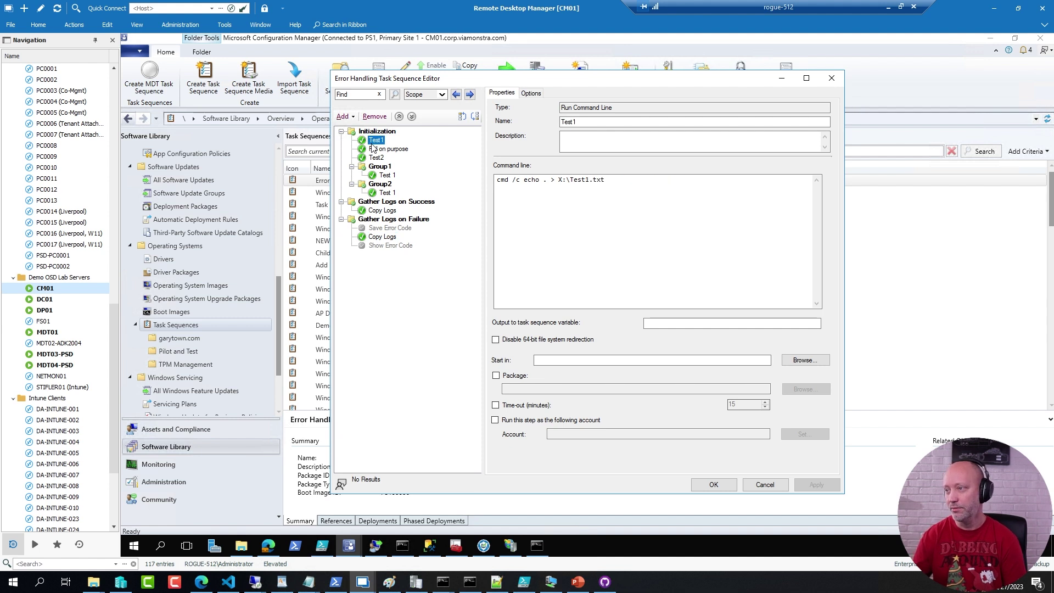
pyautogui.click(389, 150)
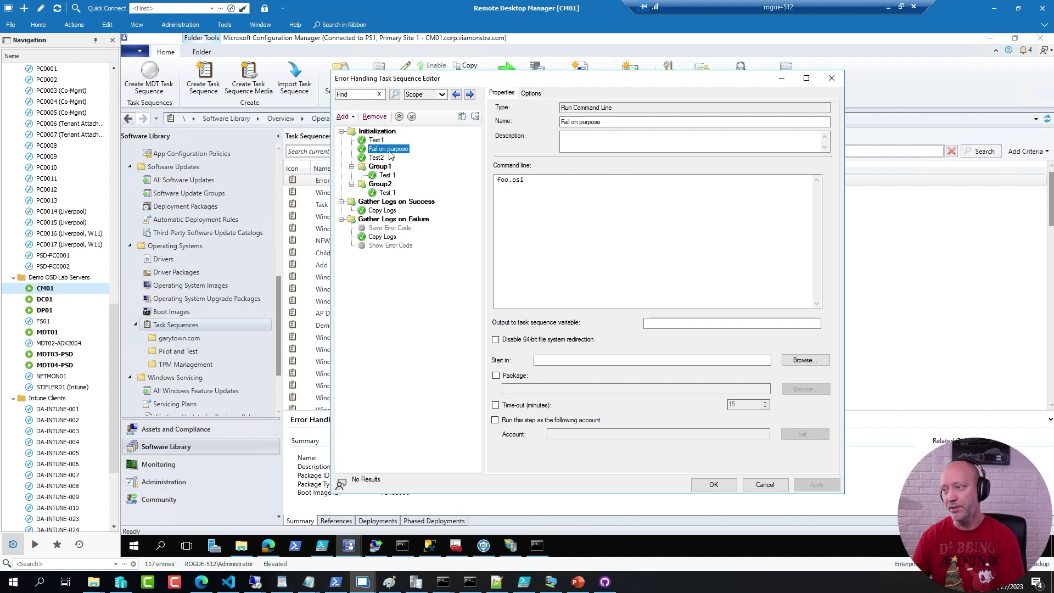
# - Examine the Initialization group's error option, the Gather Logs on Success condition, and the Gather Logs on Failure group with its Copy Logs command
pyautogui.click(388, 133)
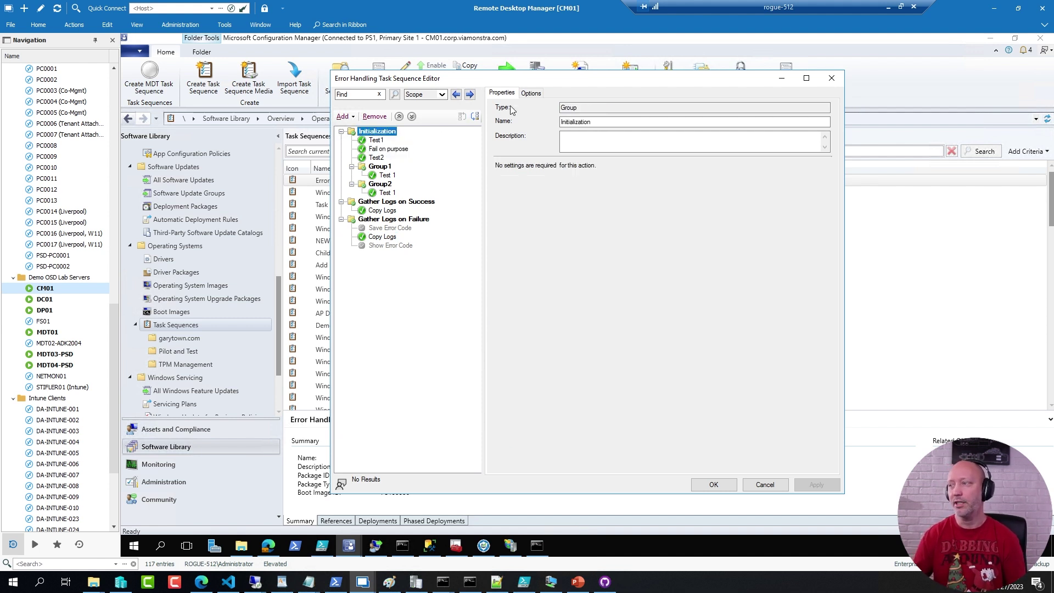
pyautogui.click(531, 93)
pyautogui.click(362, 132)
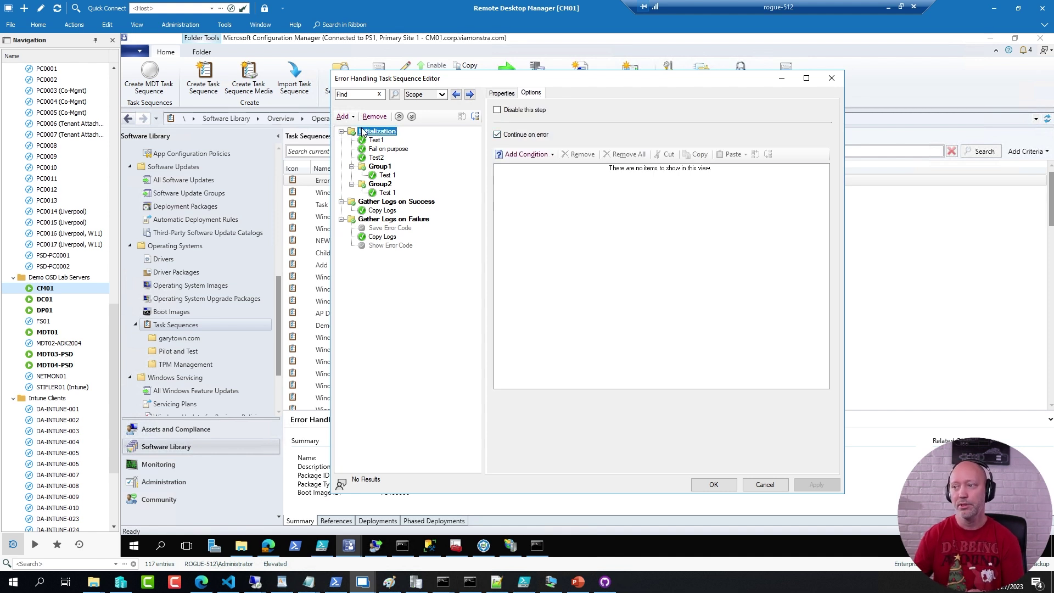
pyautogui.click(385, 203)
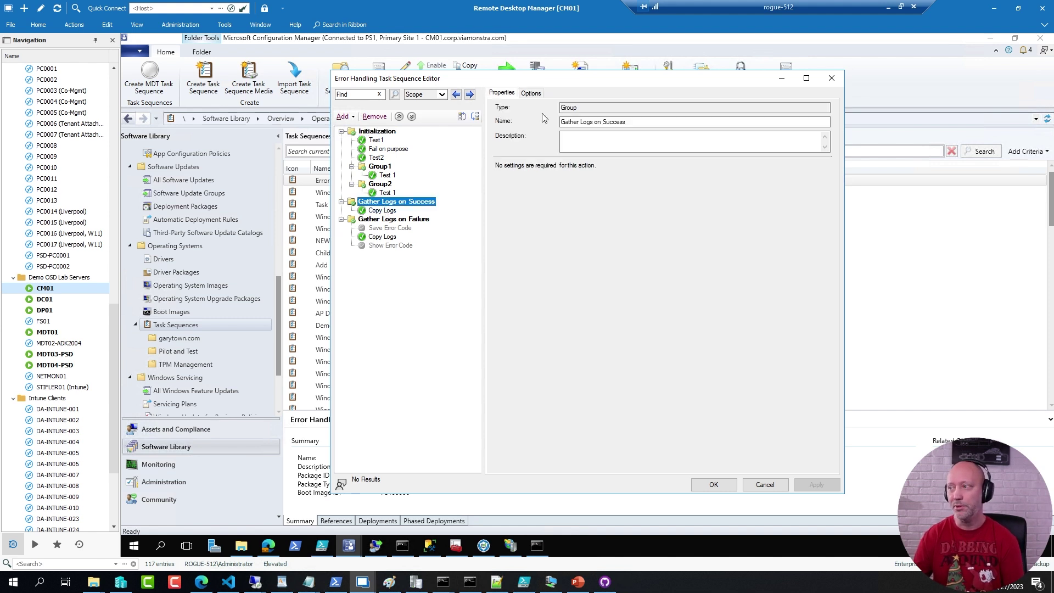
pyautogui.click(531, 93)
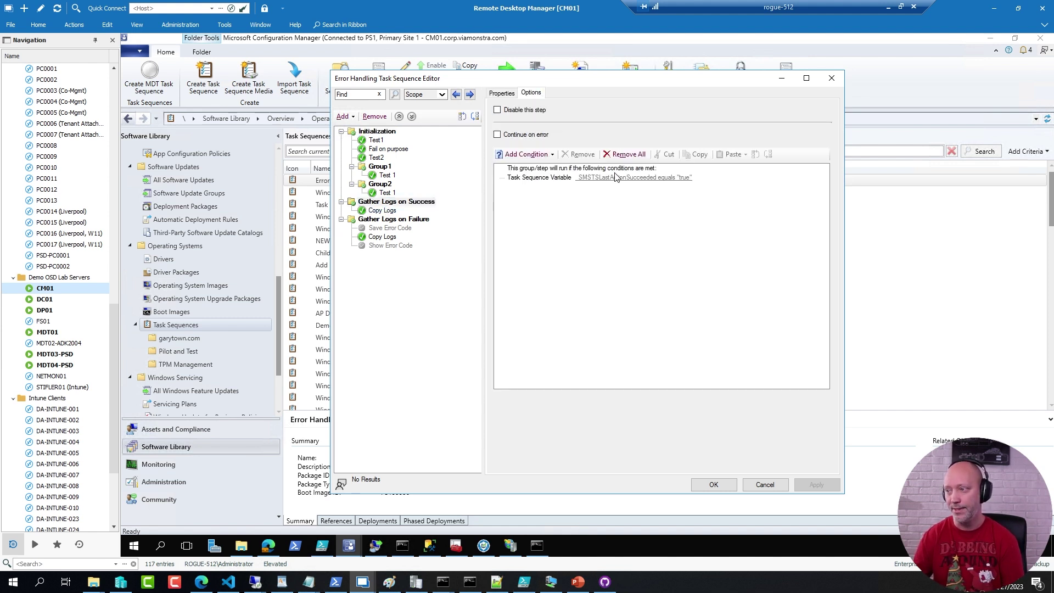
pyautogui.click(383, 220)
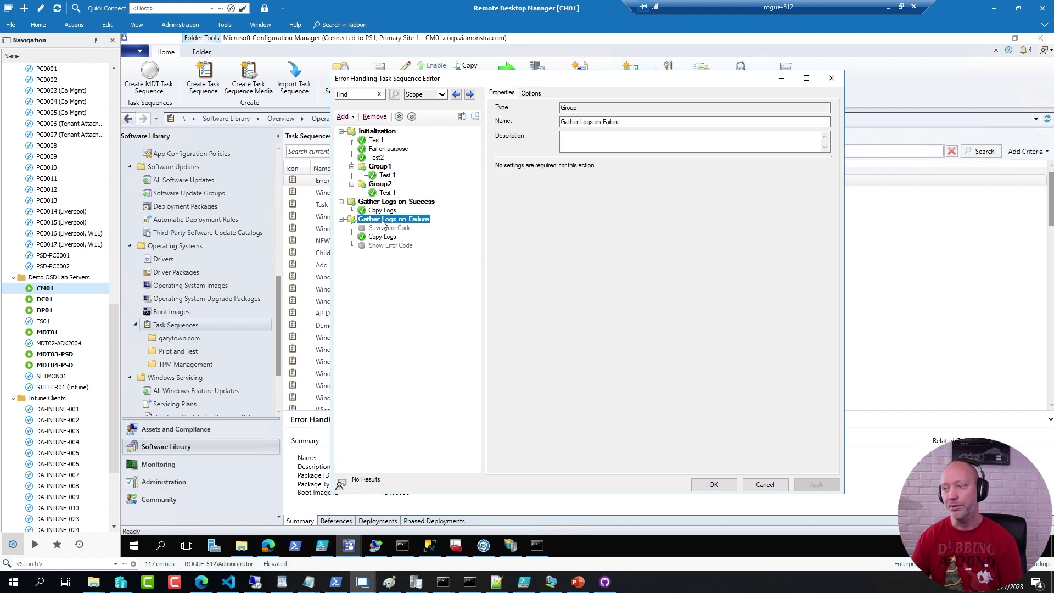
pyautogui.click(379, 238)
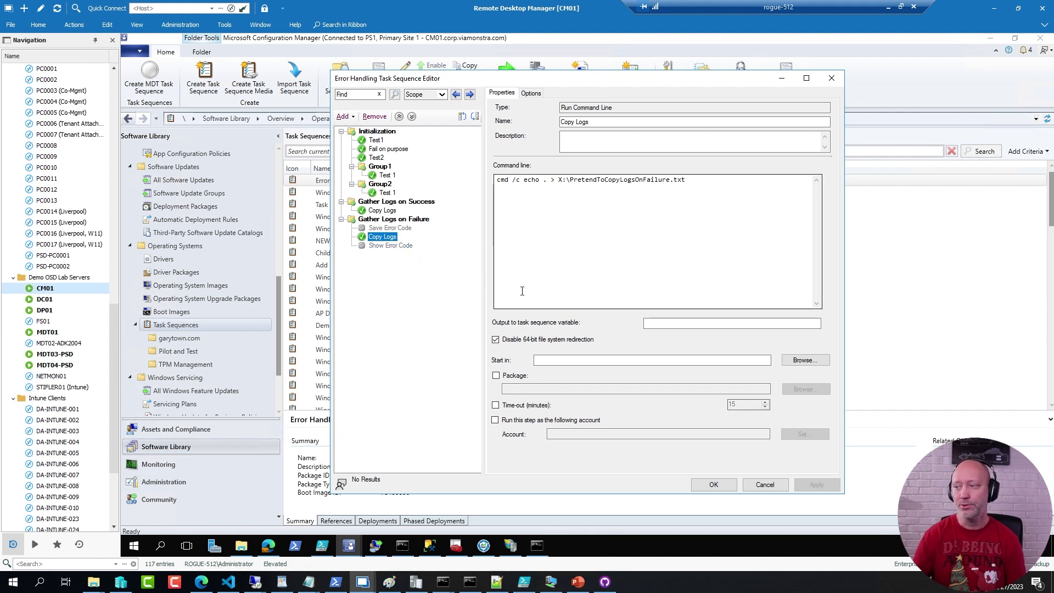
# - Enable the Save Error Code step in the Gather Logs on Failure group and review its task sequence variable and value
pyautogui.click(391, 228)
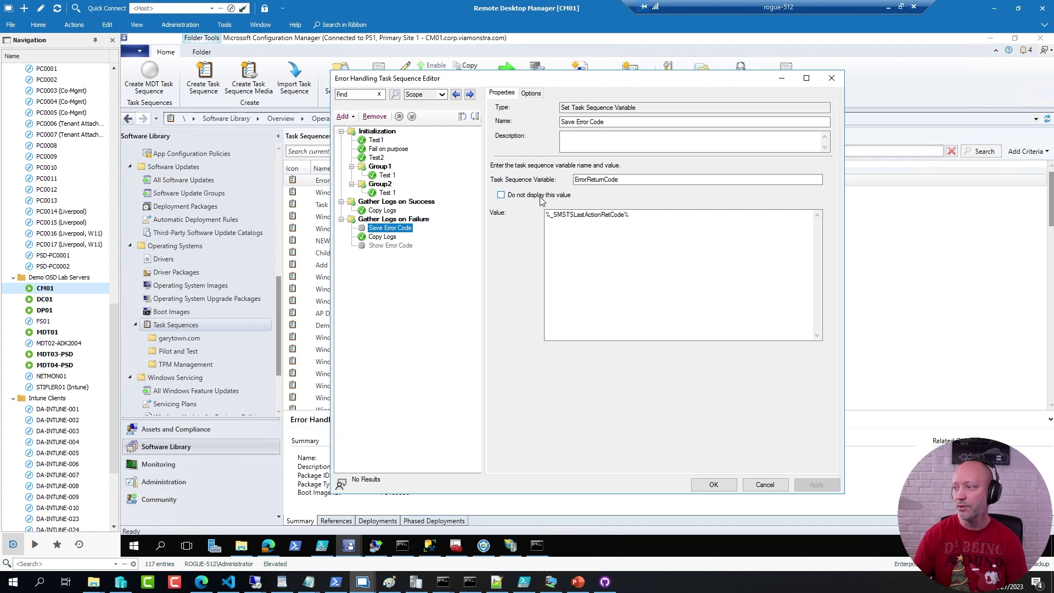
pyautogui.click(532, 93)
pyautogui.click(498, 111)
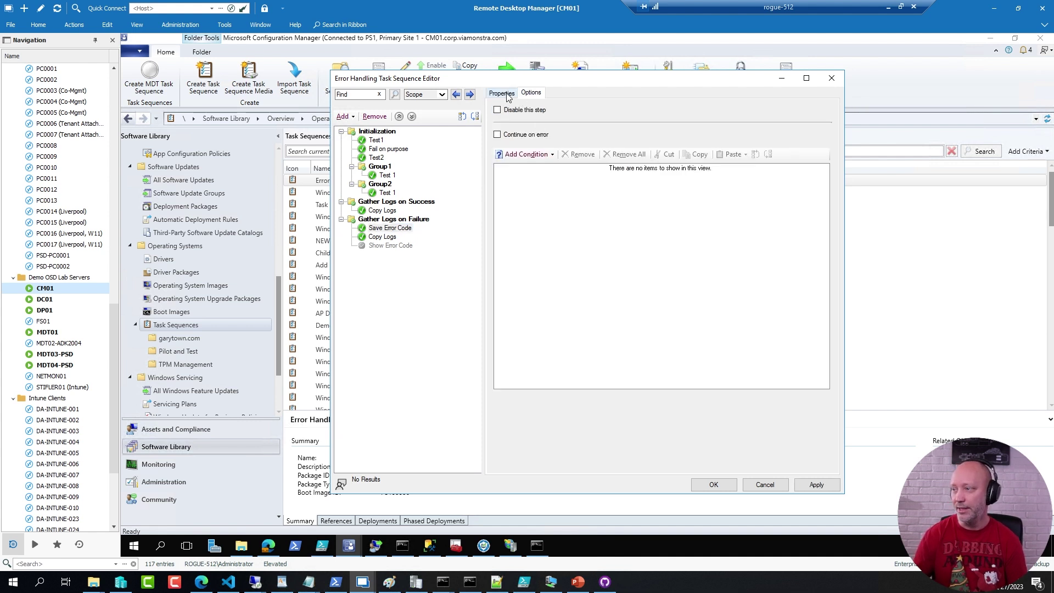
pyautogui.click(502, 93)
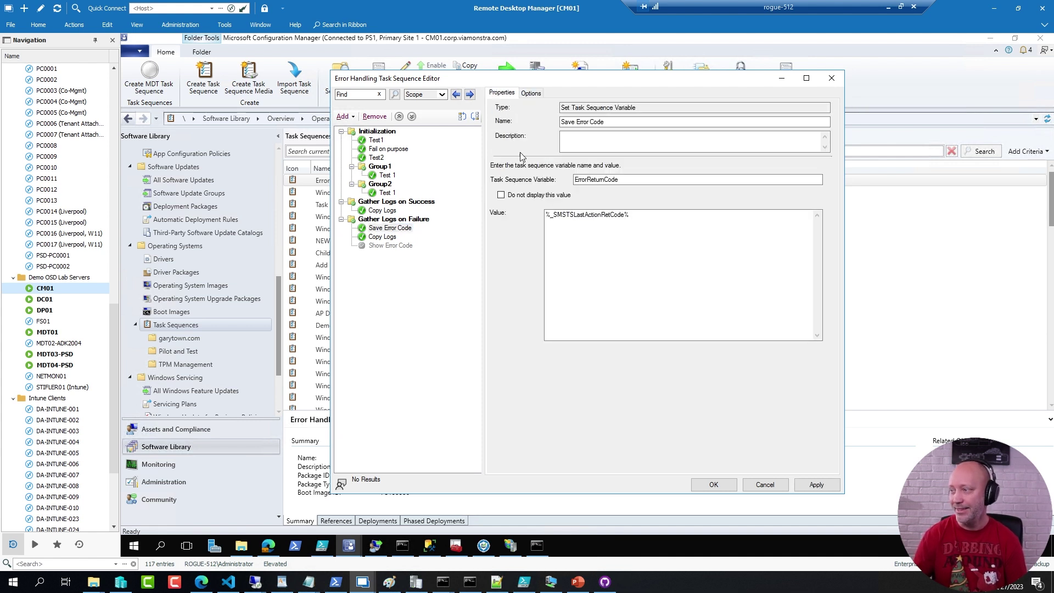
pyautogui.doubleClick(589, 180)
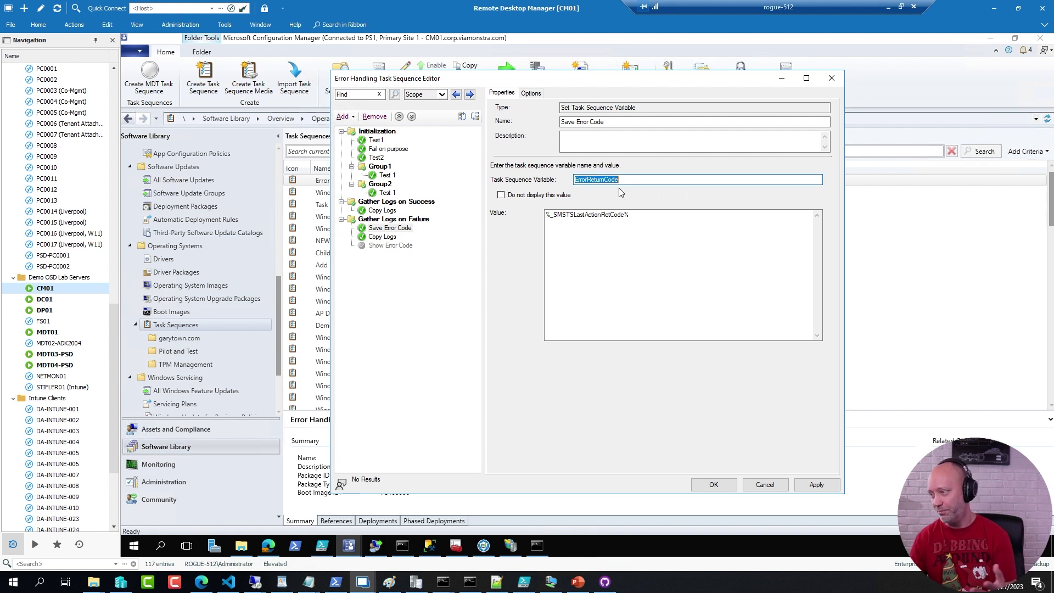
pyautogui.moveTo(632, 220); pyautogui.dragTo(543, 239)
pyautogui.click(573, 247)
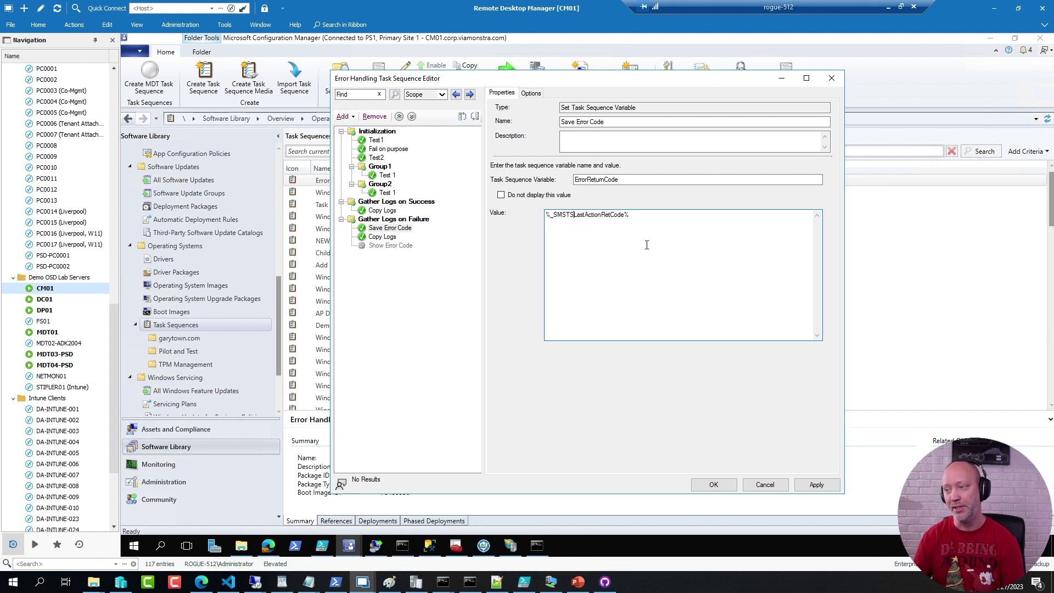
# - Enable the Show Error Code step in the Gather Logs on Failure group
pyautogui.click(383, 247)
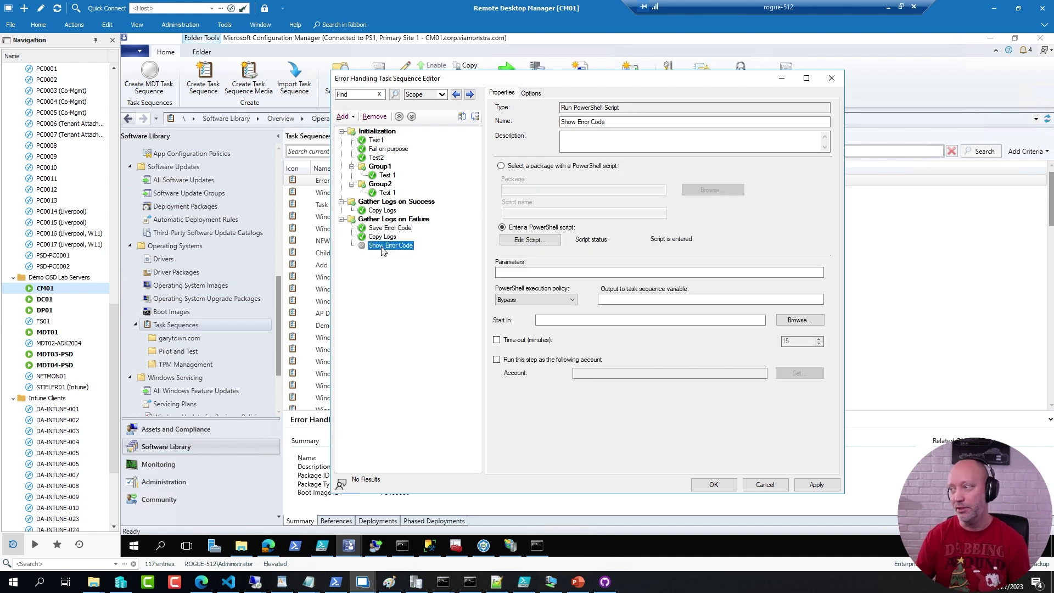
pyautogui.click(540, 95)
pyautogui.click(500, 98)
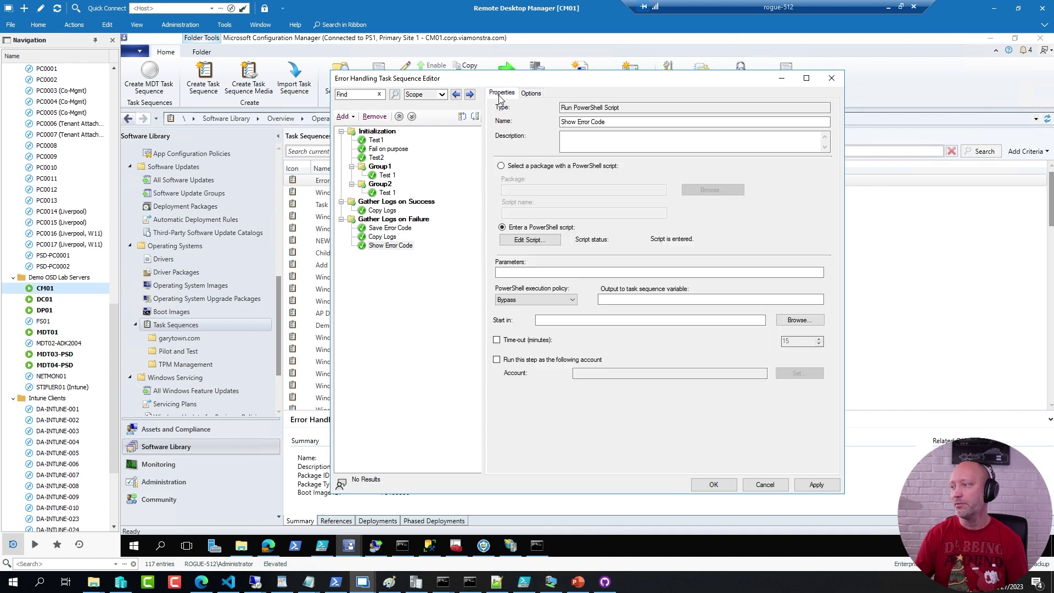
# - Review the PowerShell script of the Show Error Code step, including its ErrorReturnCode reference, and apply the task sequence changes
pyautogui.click(527, 240)
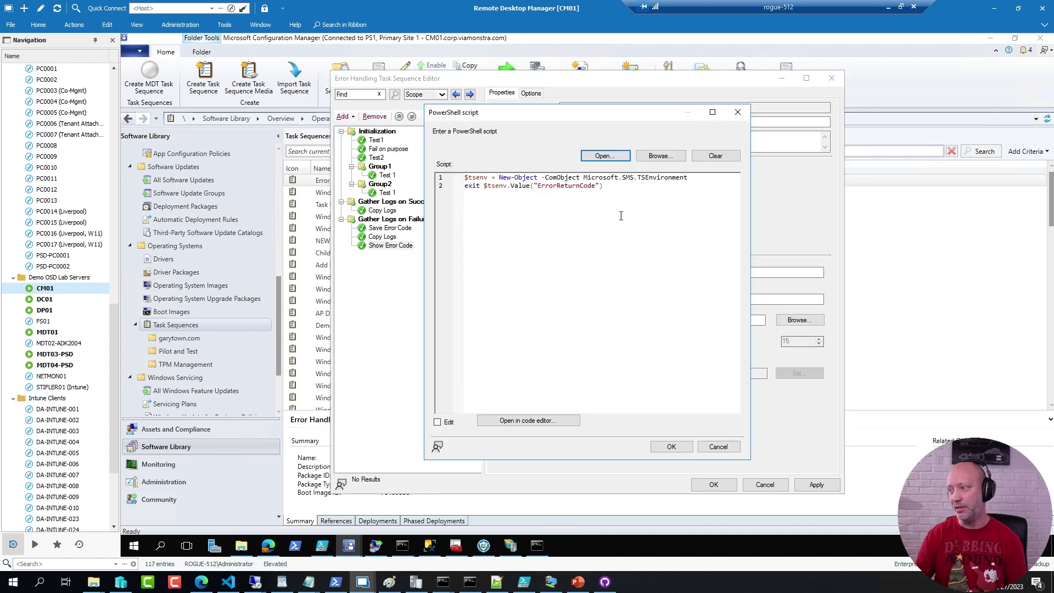
pyautogui.moveTo(610, 190); pyautogui.dragTo(399, 175)
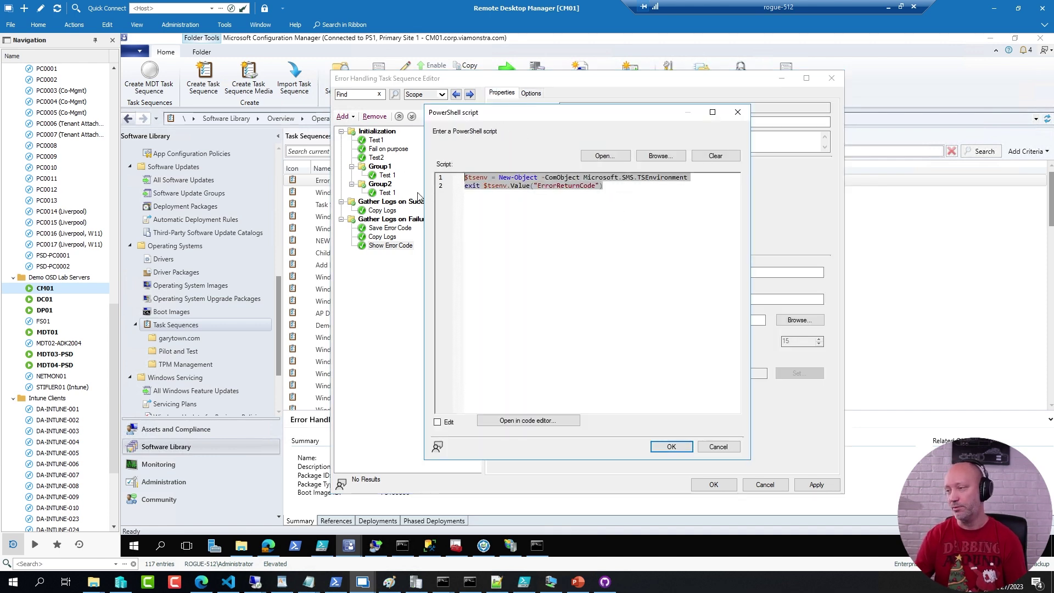
pyautogui.click(565, 254)
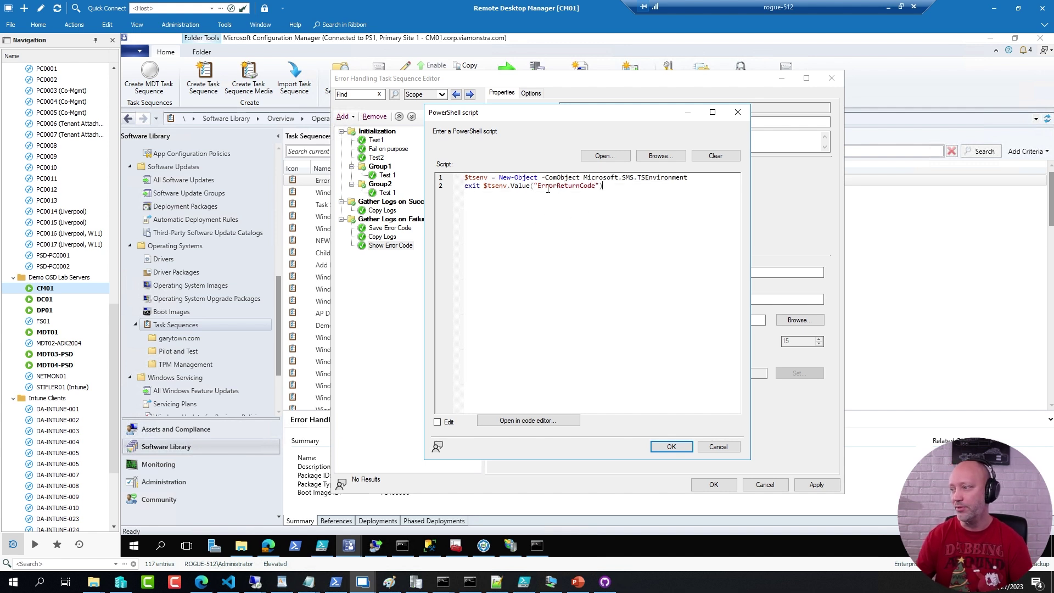
pyautogui.moveTo(538, 189); pyautogui.dragTo(597, 188)
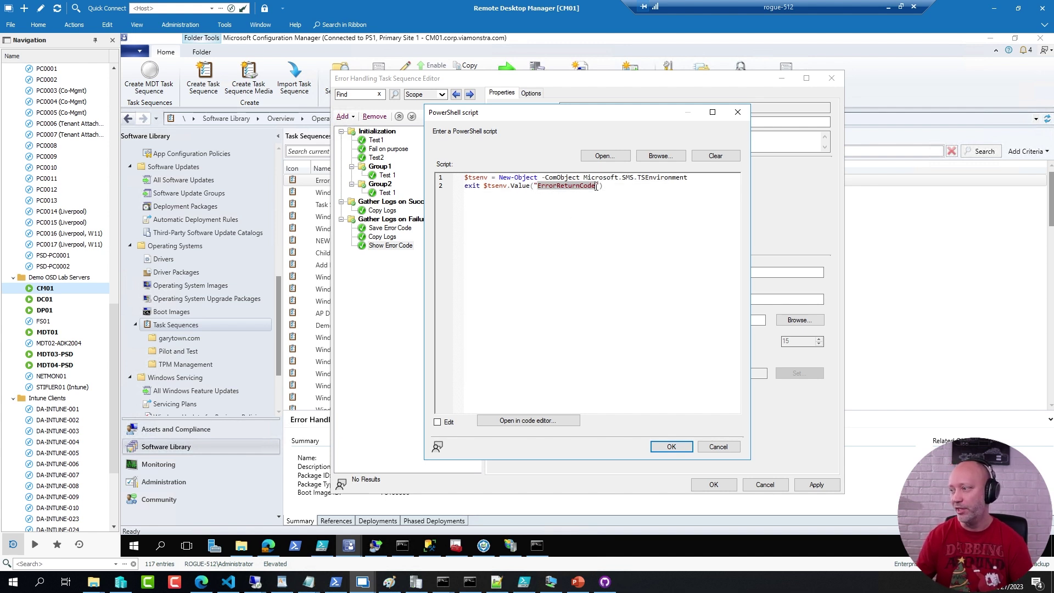
pyautogui.click(671, 446)
pyautogui.click(388, 229)
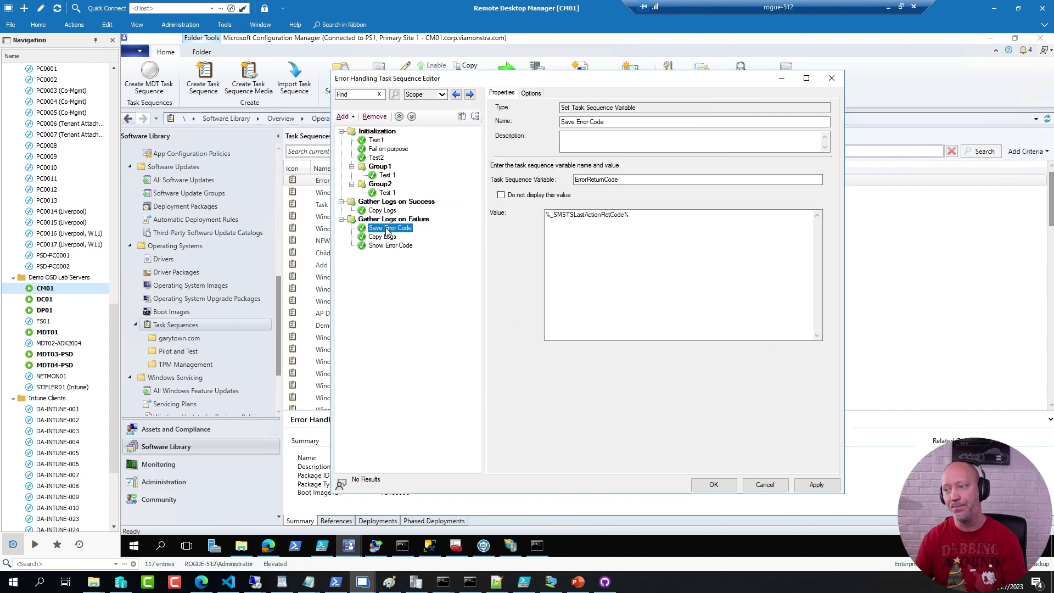
pyautogui.click(817, 484)
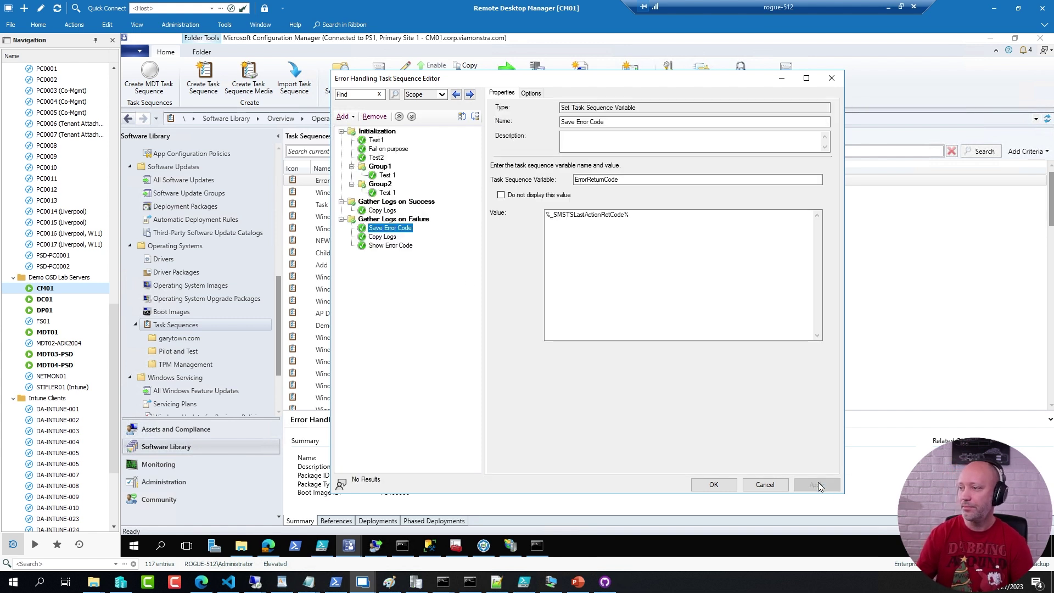
# - Switch to the APTEST239 virtual machine, reset it, and boot it from the media to the wizard's task sequence list
pyautogui.click(552, 582)
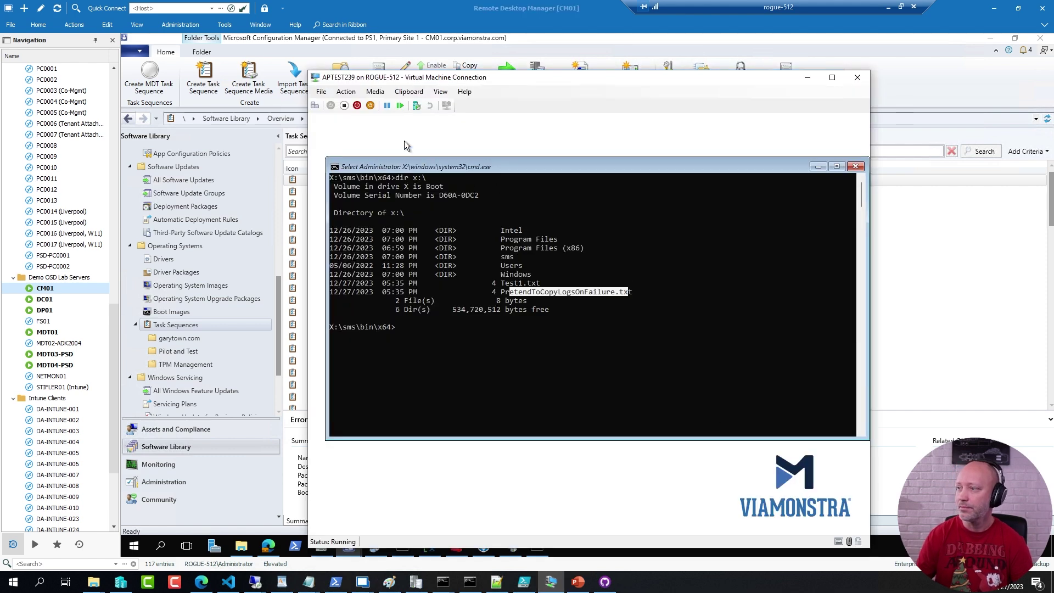
pyautogui.click(401, 108)
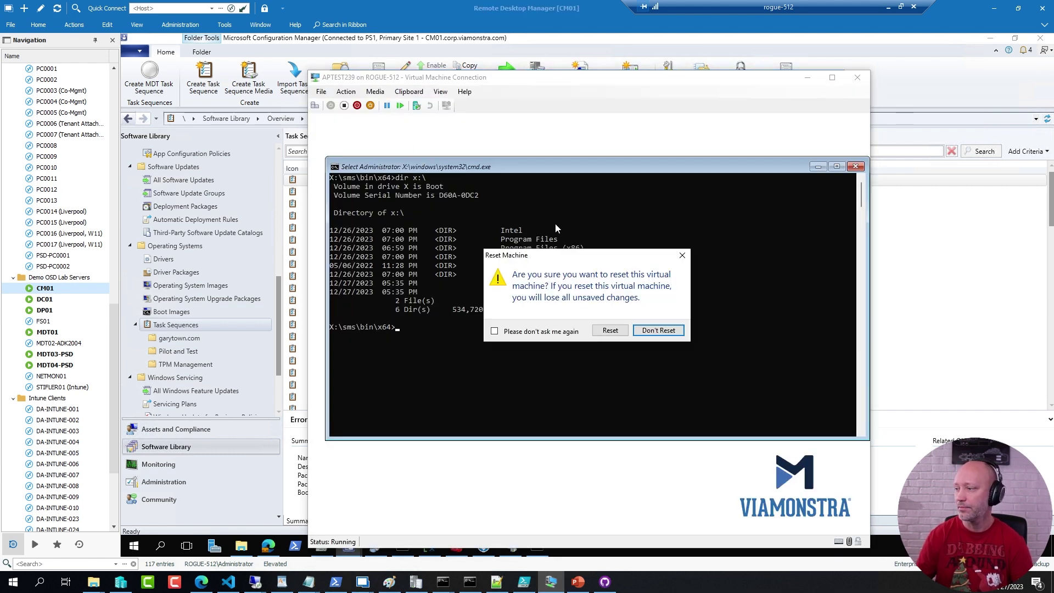
pyautogui.click(608, 331)
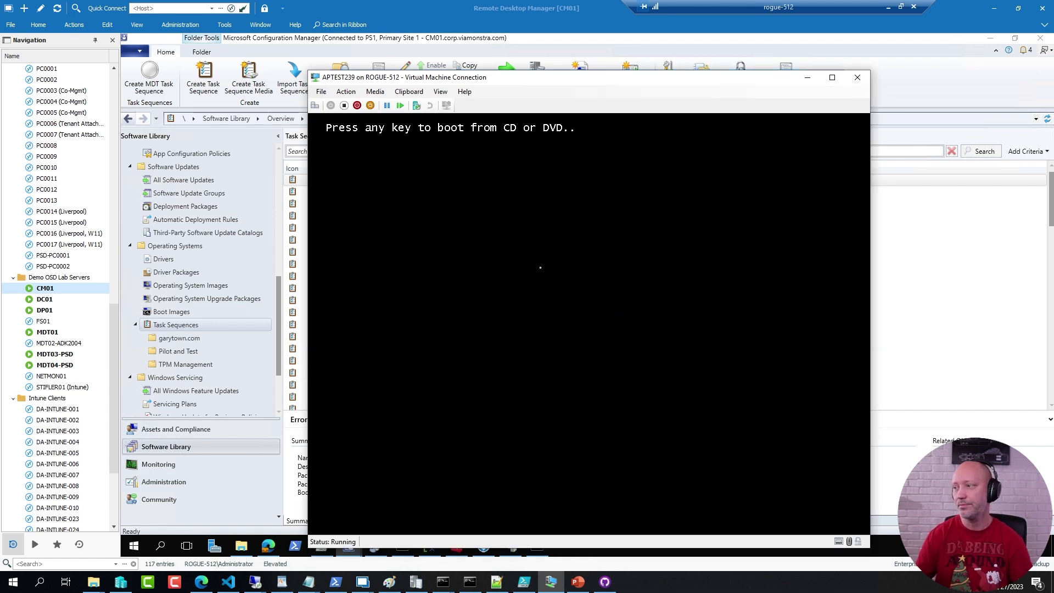
pyautogui.press('Return')
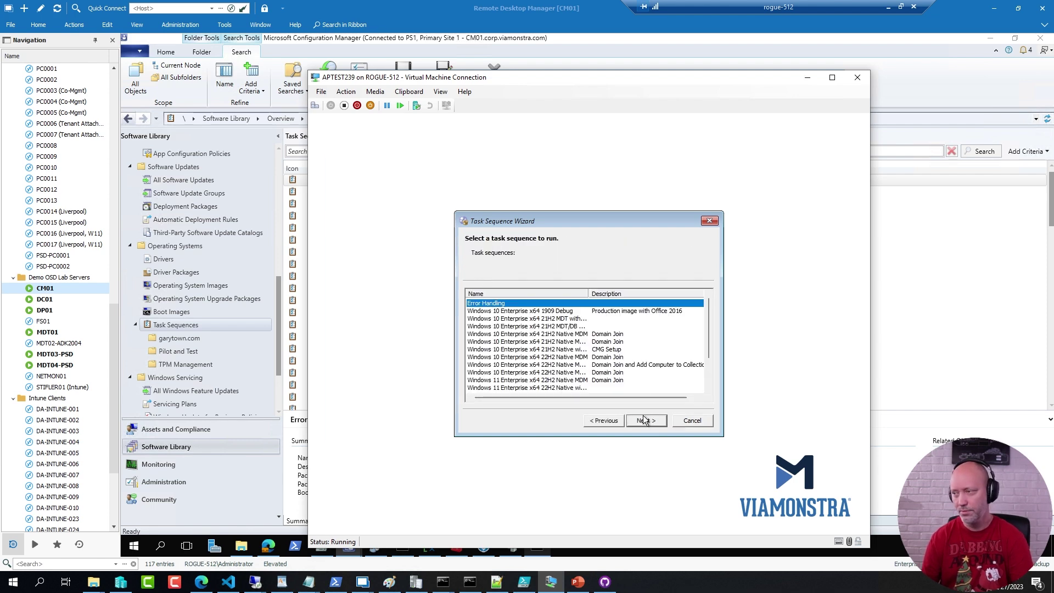
# - Open a minimized command prompt and start the Error Handling task sequence with its OSDComputerName variable left unedited
pyautogui.press('F8')
pyautogui.click(817, 167)
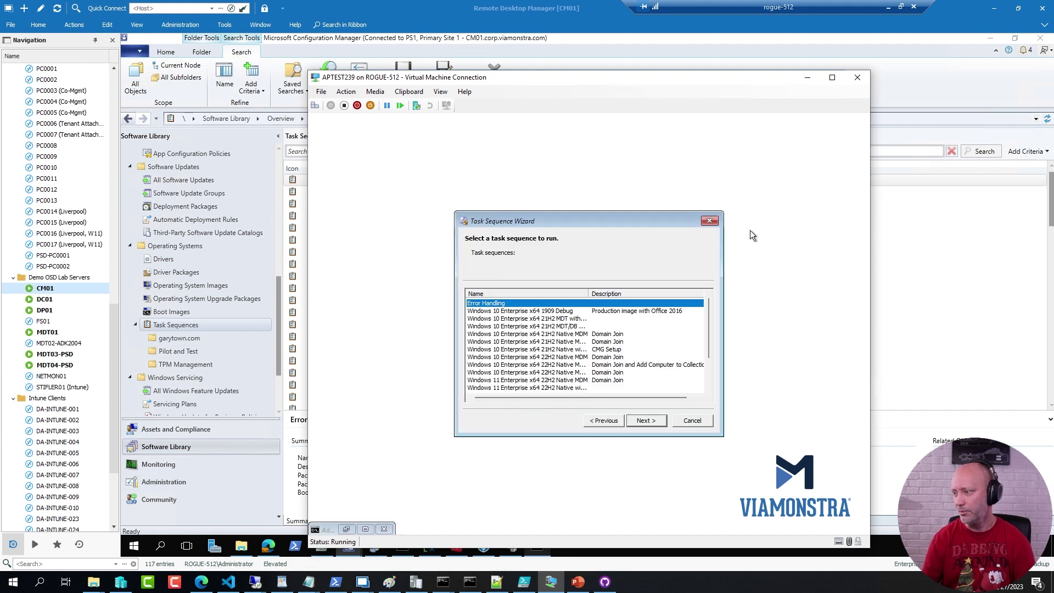
pyautogui.click(641, 422)
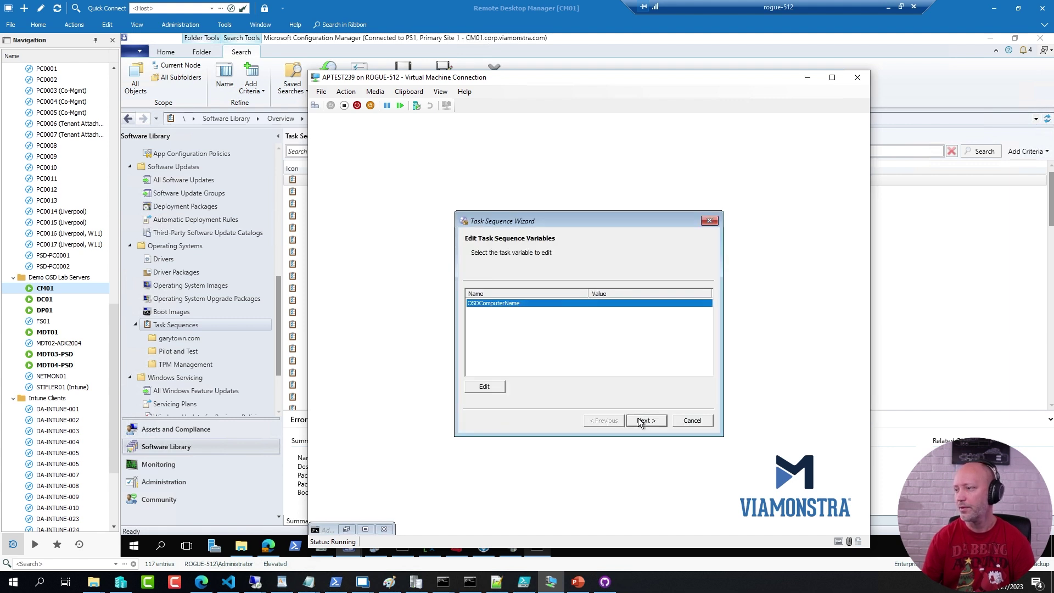
pyautogui.click(645, 421)
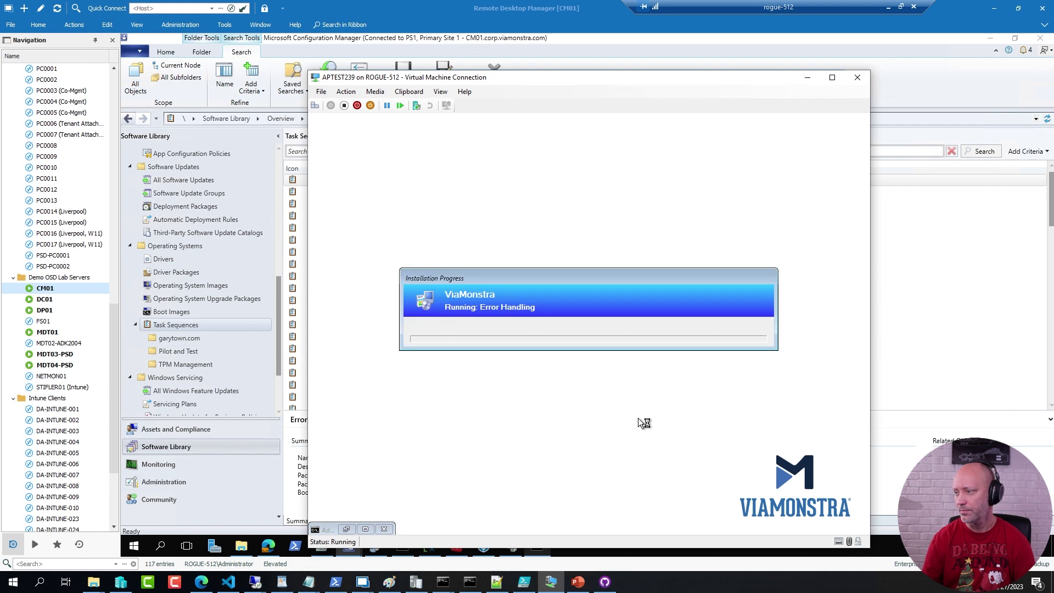